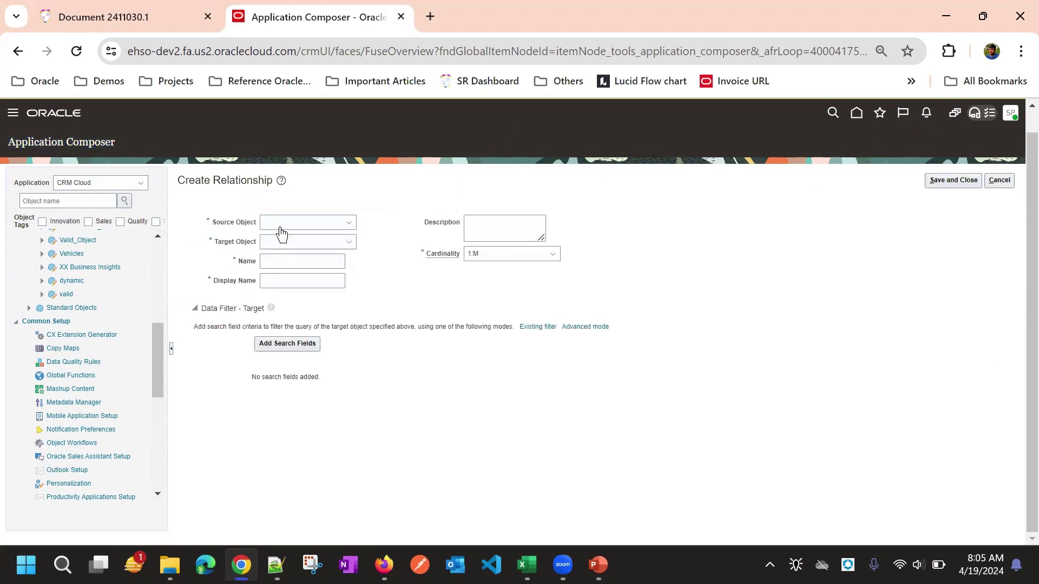
- Set the new relationship's source object to Account and its target object to Invoice
left_click(281, 224)
left_click(291, 253)
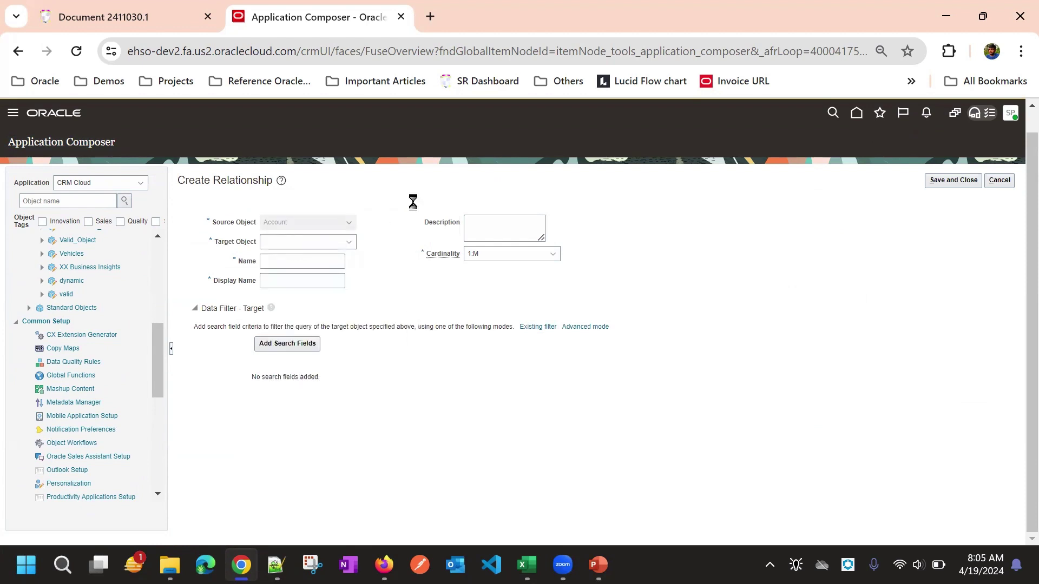
left_click(327, 250)
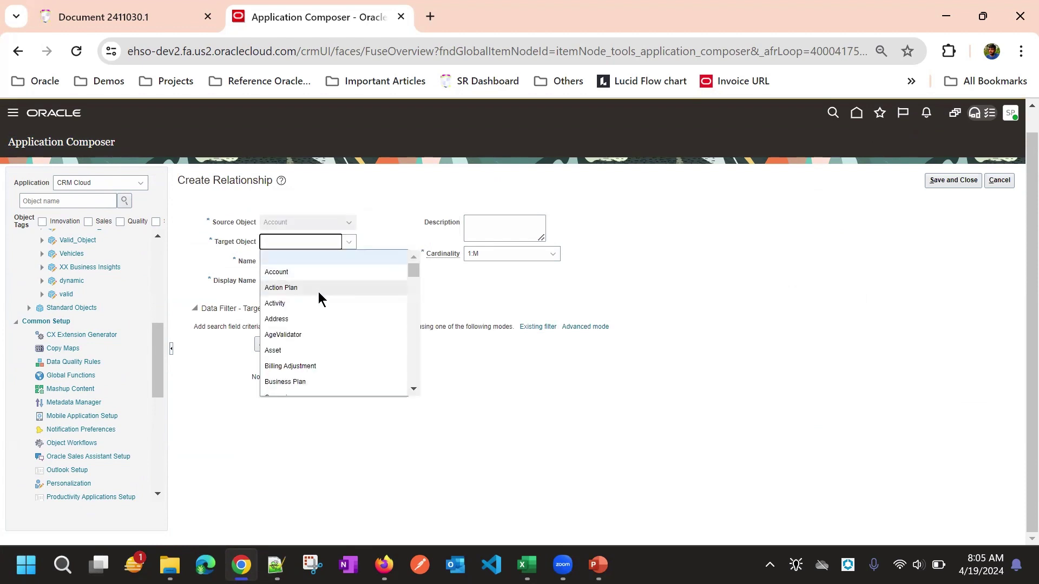
scroll(303, 349, "down", 2)
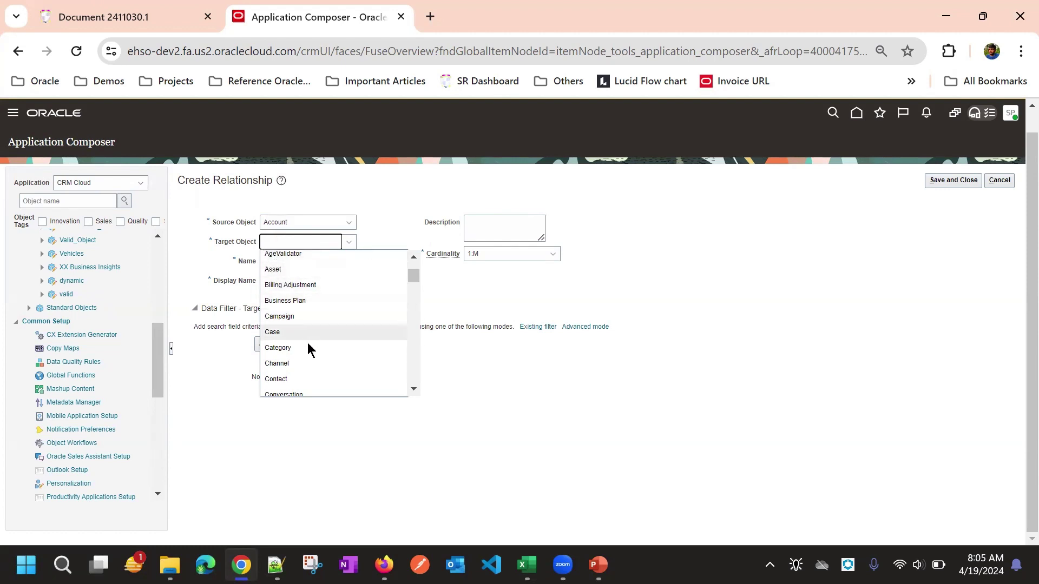
scroll(308, 341, "down", 3)
scroll(298, 309, "up", 3)
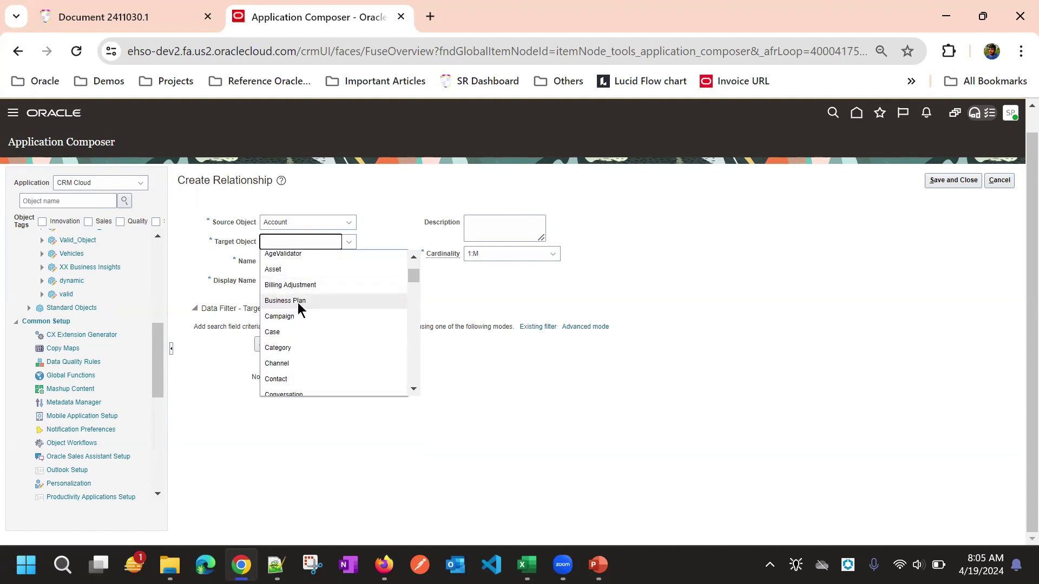
scroll(298, 311, "down", 3)
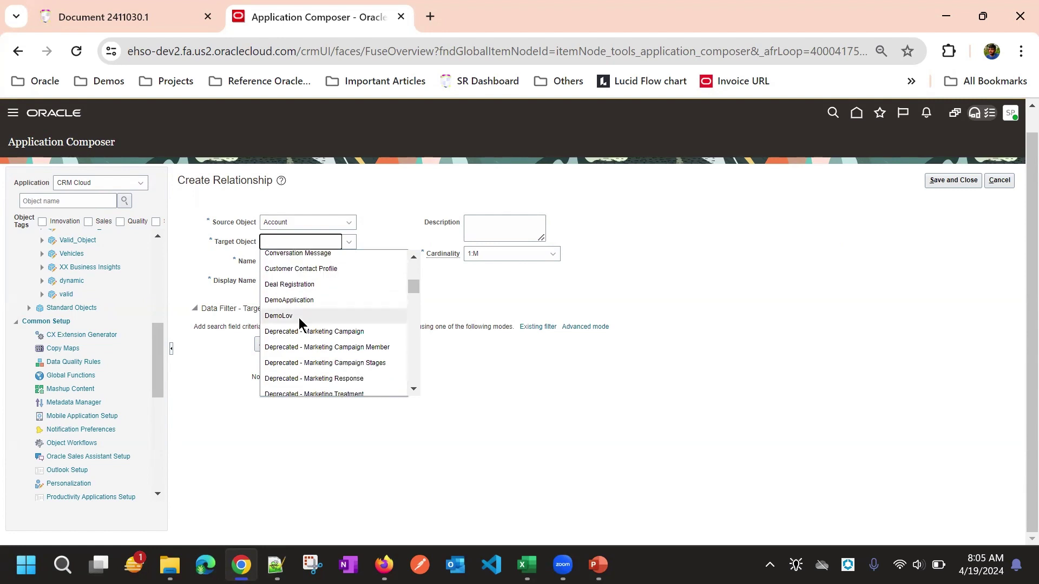
scroll(299, 317, "up", 2)
scroll(299, 317, "down", 5)
left_click(299, 351)
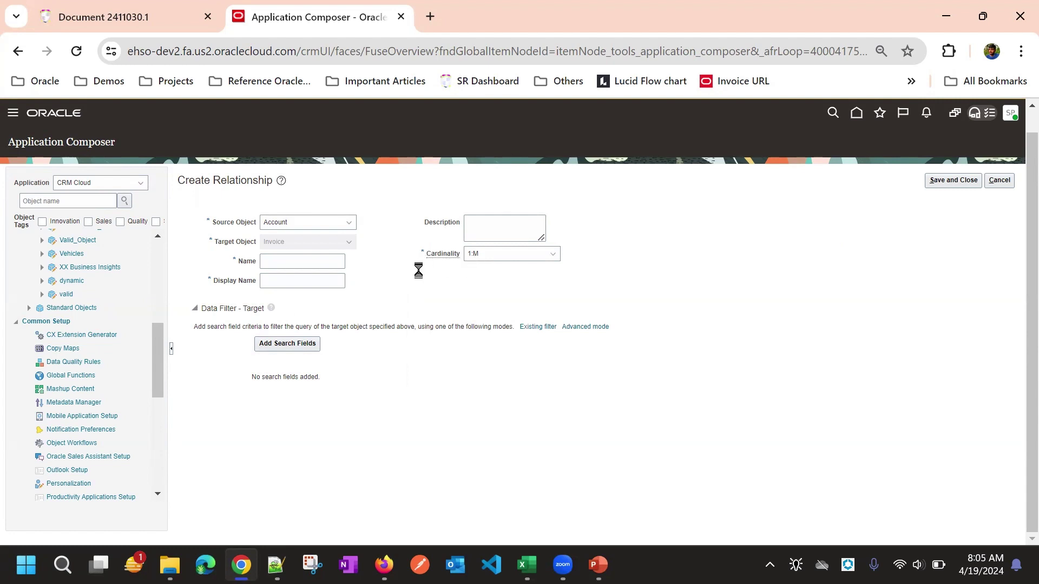
- Name the relationship AccountToInvoice and set its cardinality to M:M
left_click(286, 261)
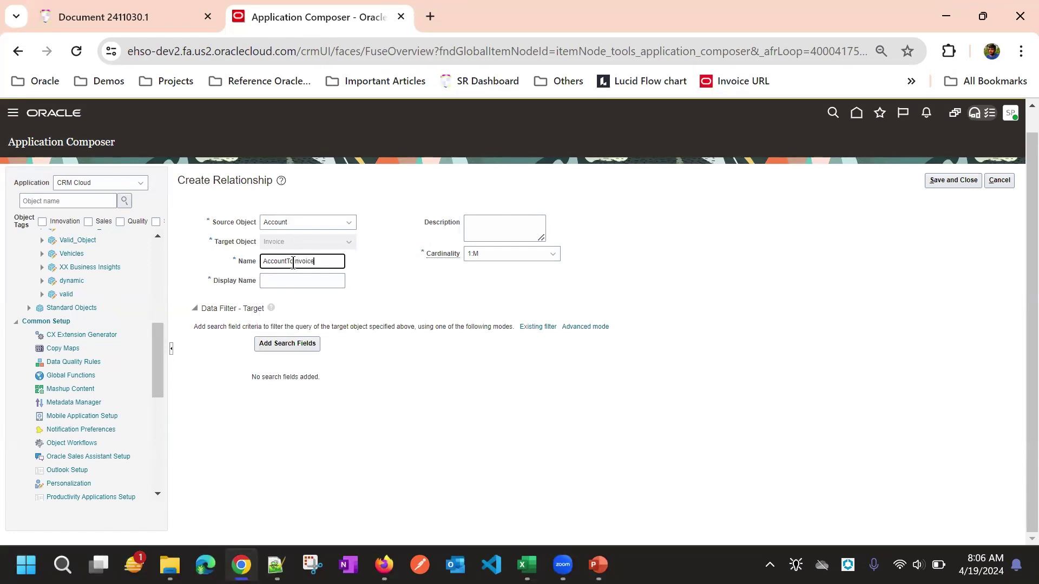
left_click(409, 267)
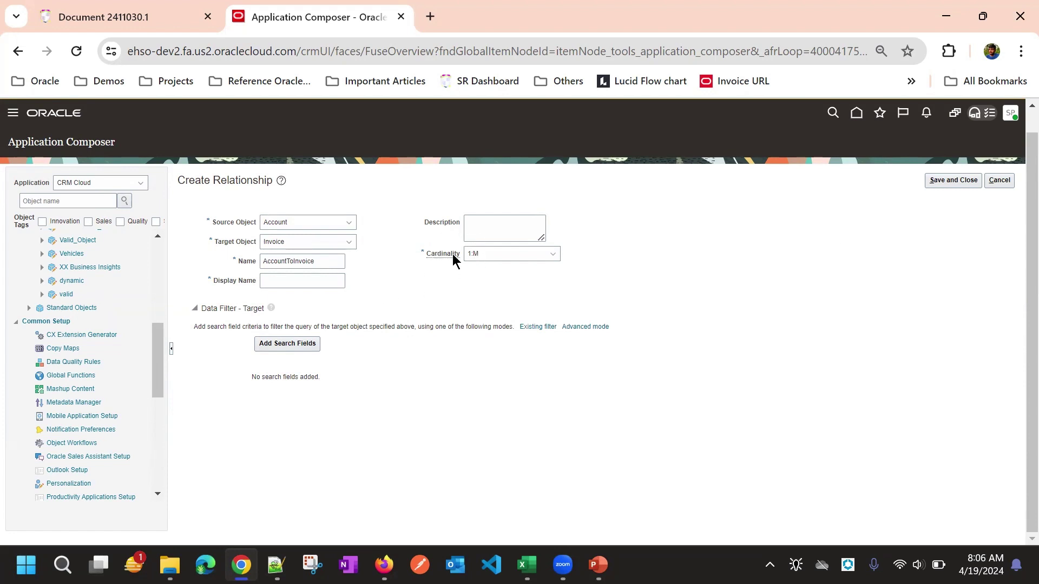
left_click(475, 257)
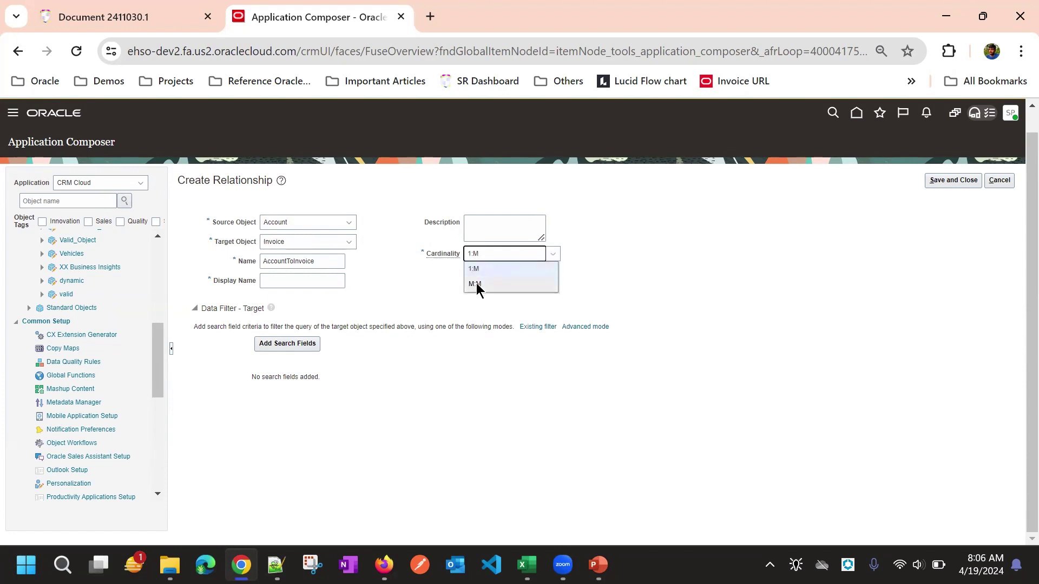
left_click(479, 301)
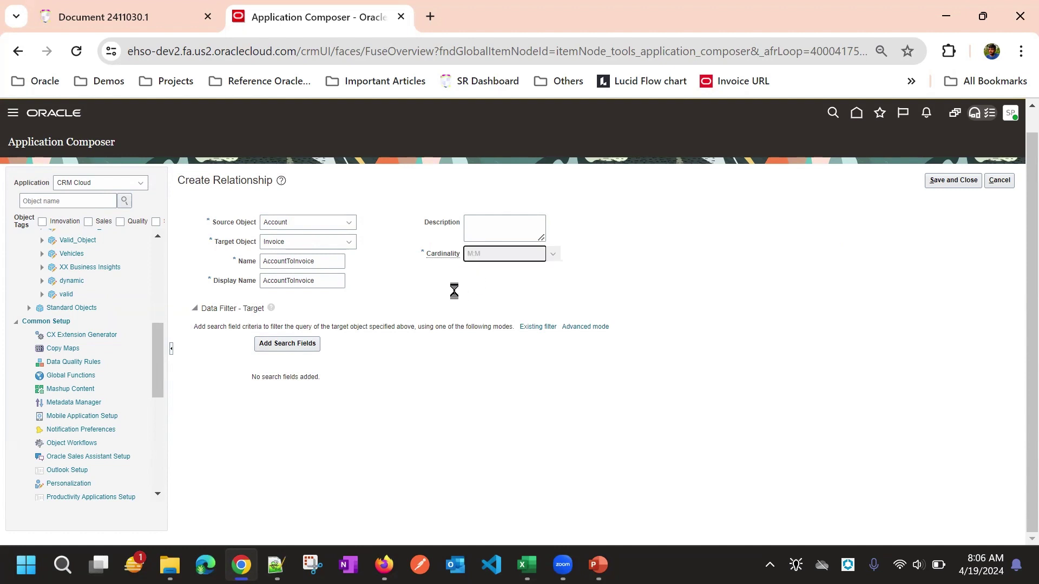
- Reuse the display name AccountToInvoice as the intersection object's name, and save and close the relationship
double_click(280, 281)
key("ctrl+c")
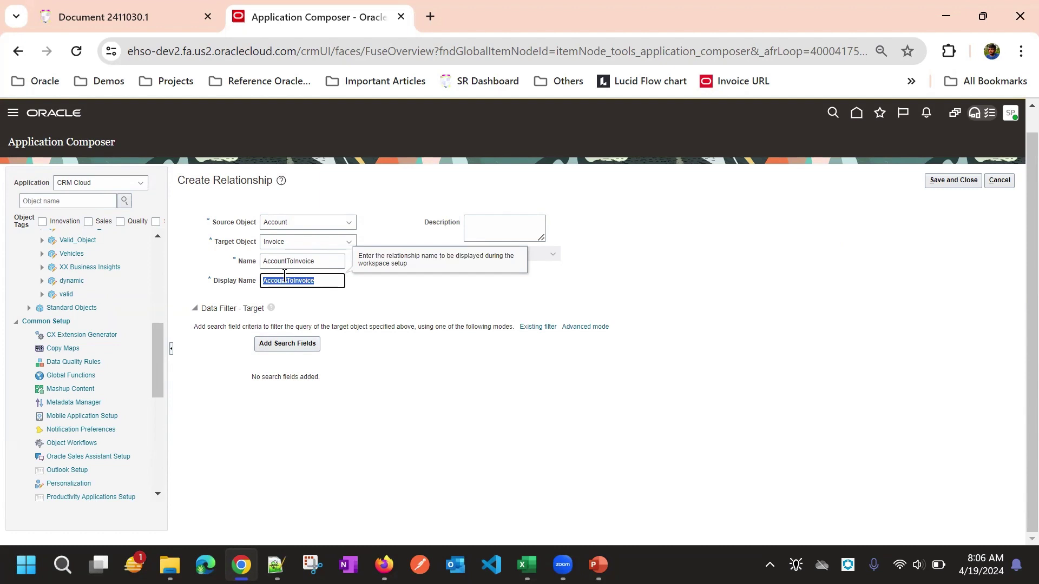
left_click(412, 281)
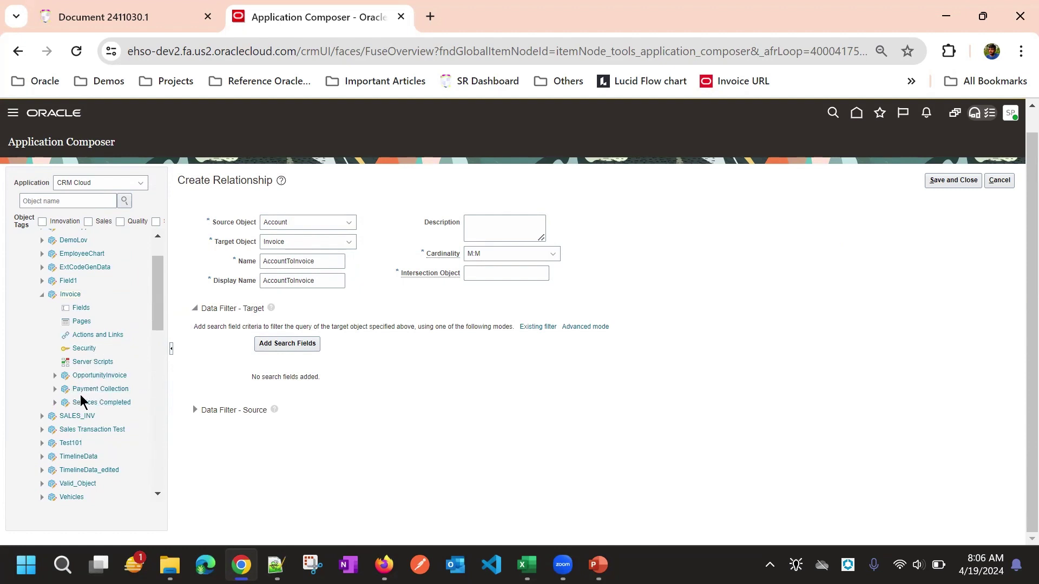
left_click(476, 274)
key("ctrl+v")
left_click(584, 288)
left_click(951, 183)
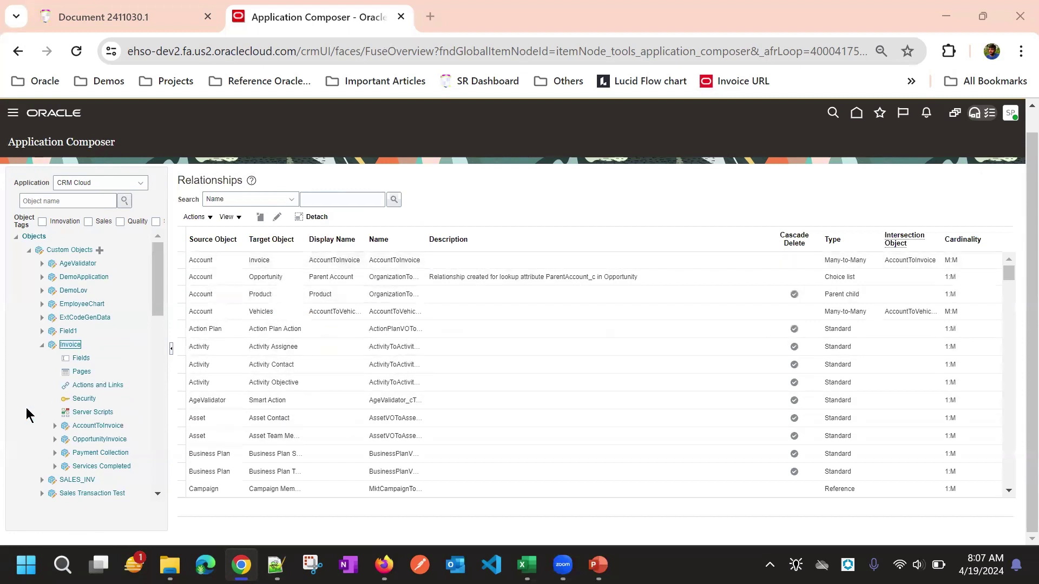
- Open the AccountToInvoice intersection object under Invoice and examine its related objects and description
left_click(55, 426)
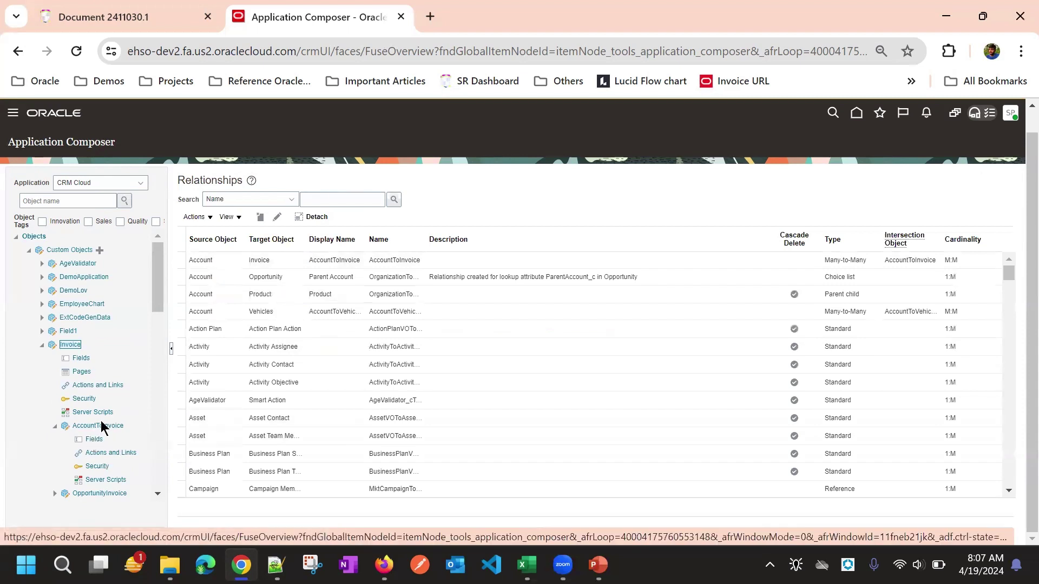
left_click(101, 426)
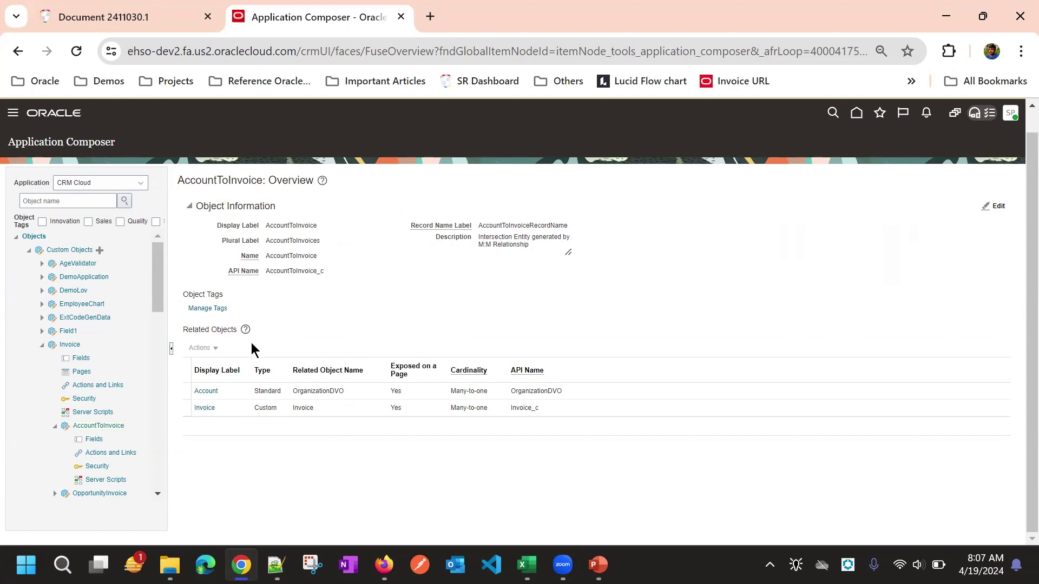
double_click(264, 410)
left_click(293, 413)
left_click_drag(497, 237, 463, 325)
left_click(477, 315)
left_click_drag(479, 237, 510, 248)
left_click(499, 302)
double_click(502, 244)
left_click(478, 292)
- Open the AccountToInvoice object's fields and review the standard fields, adjusting the Display Label column width to read the names
left_click(94, 438)
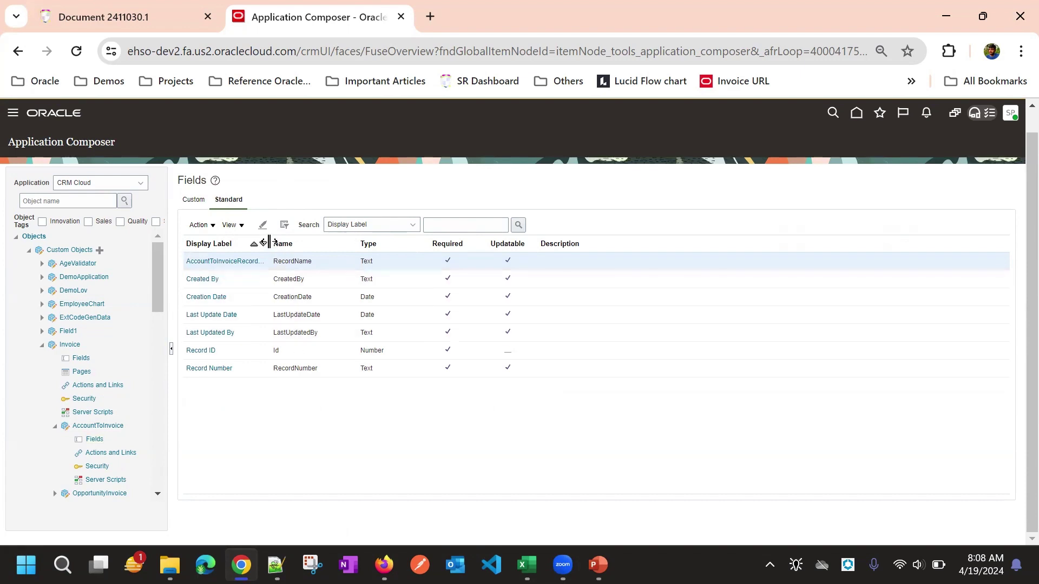
left_click_drag(269, 242, 507, 257)
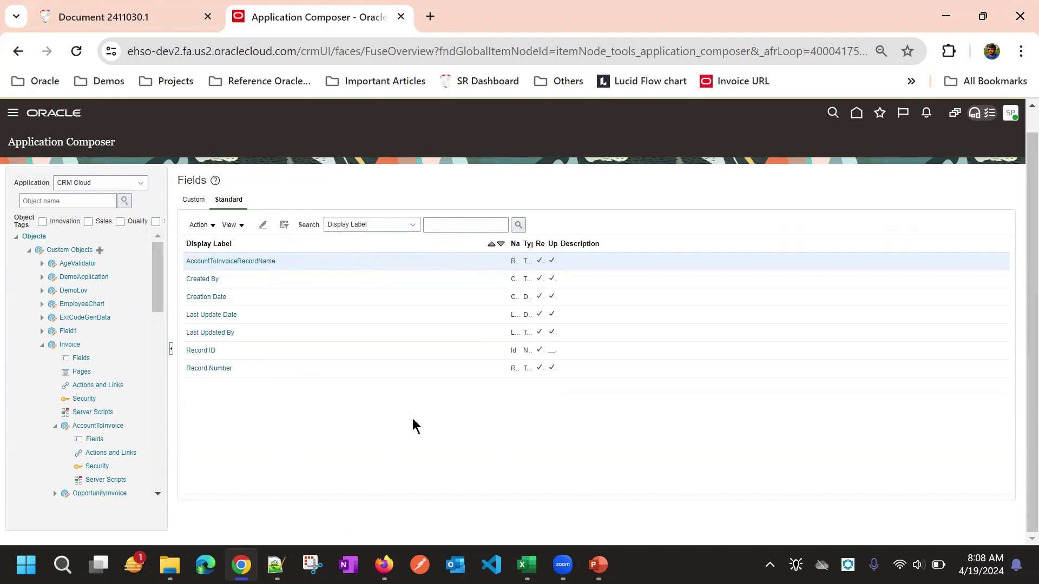
left_click(413, 420)
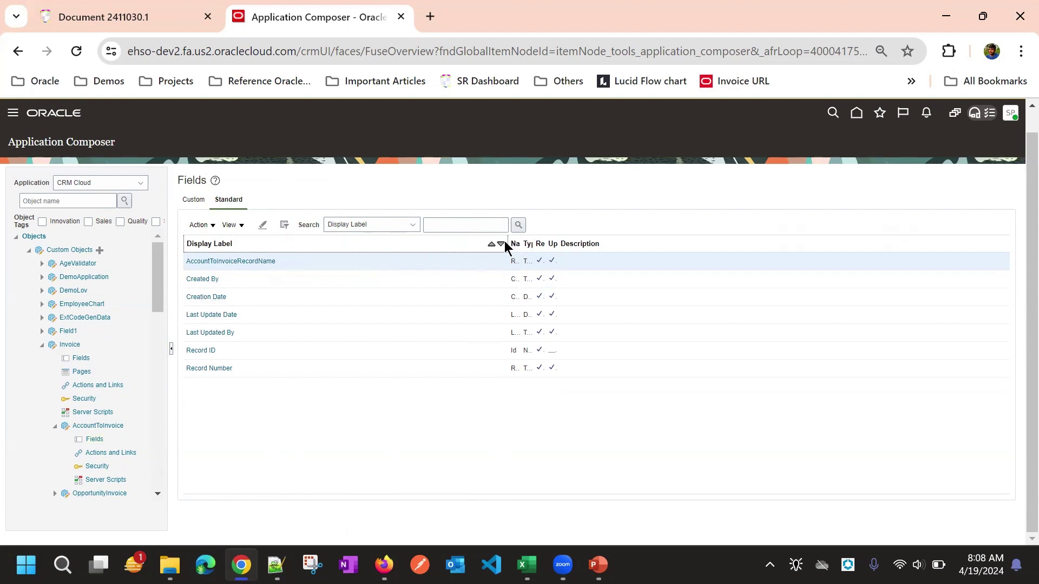
left_click_drag(503, 244, 358, 262)
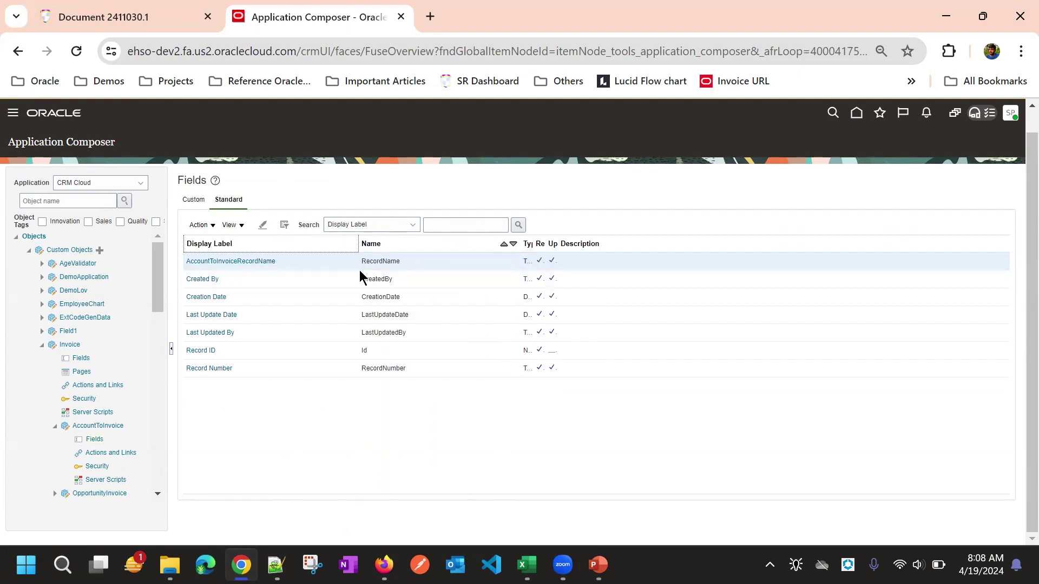
left_click(504, 137)
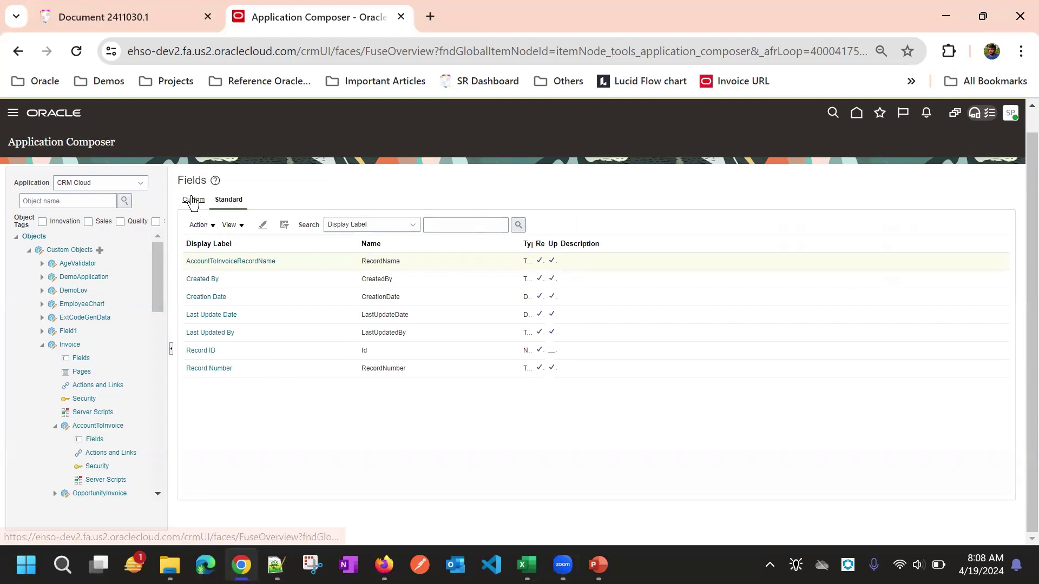
left_click(227, 200)
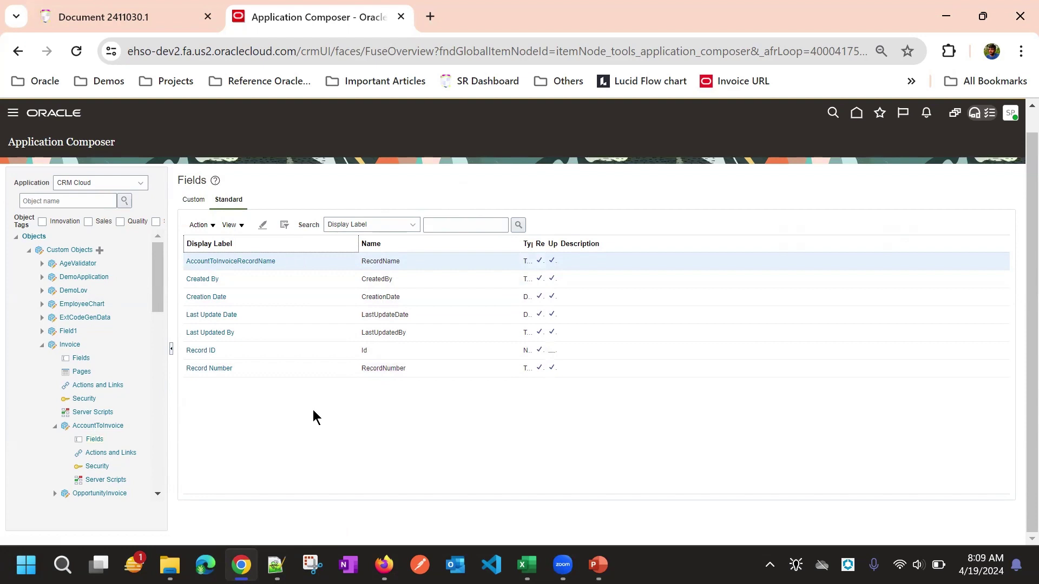
scroll(102, 441, "down", 2)
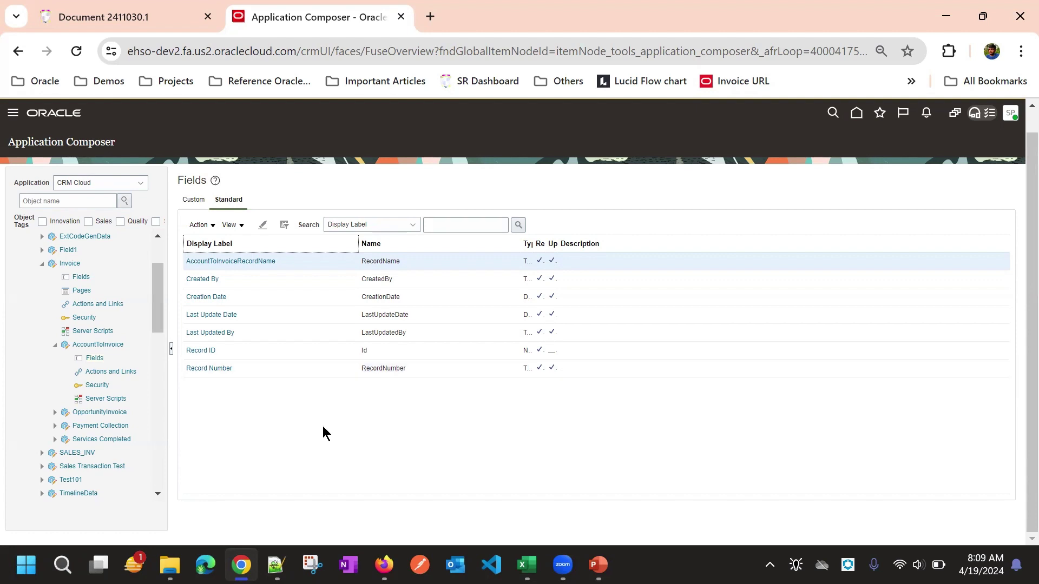
scroll(81, 371, "up", 3)
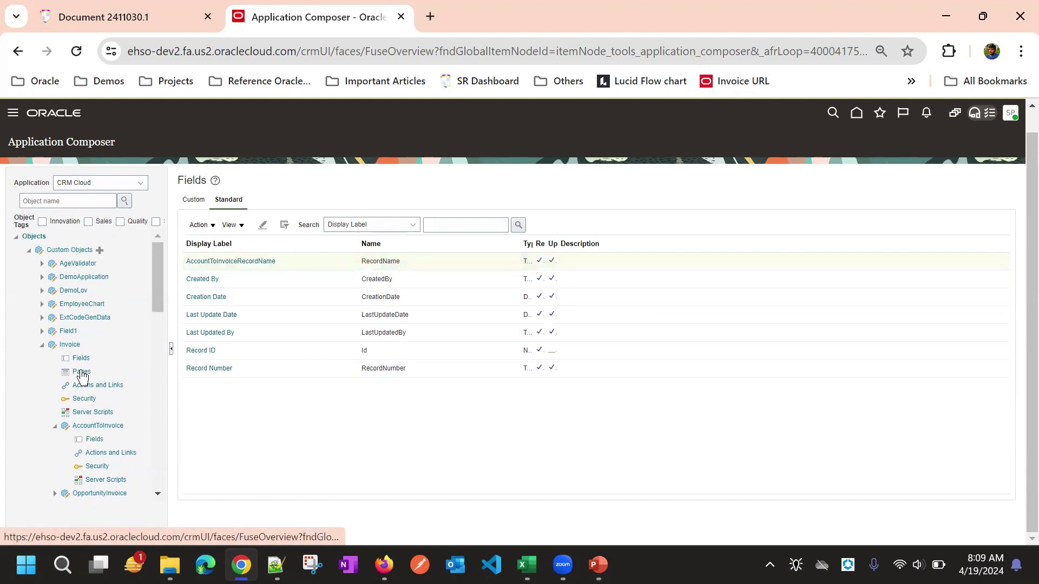
- Collapse the Invoice object and expand AccountToInvoice beneath the standard Account object to inspect its nodes
left_click(43, 345)
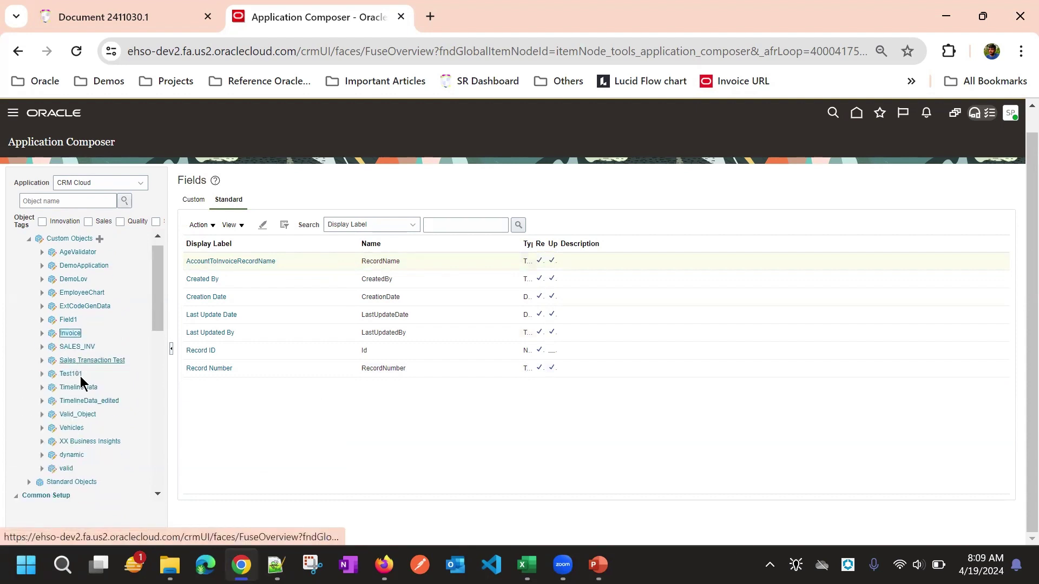
scroll(80, 381, "down", 3)
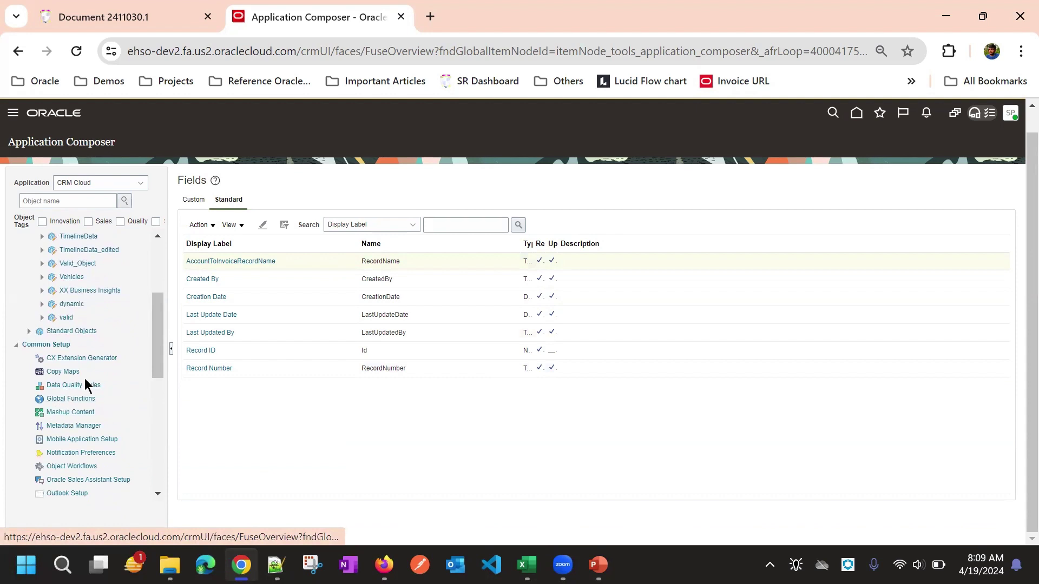
left_click(28, 331)
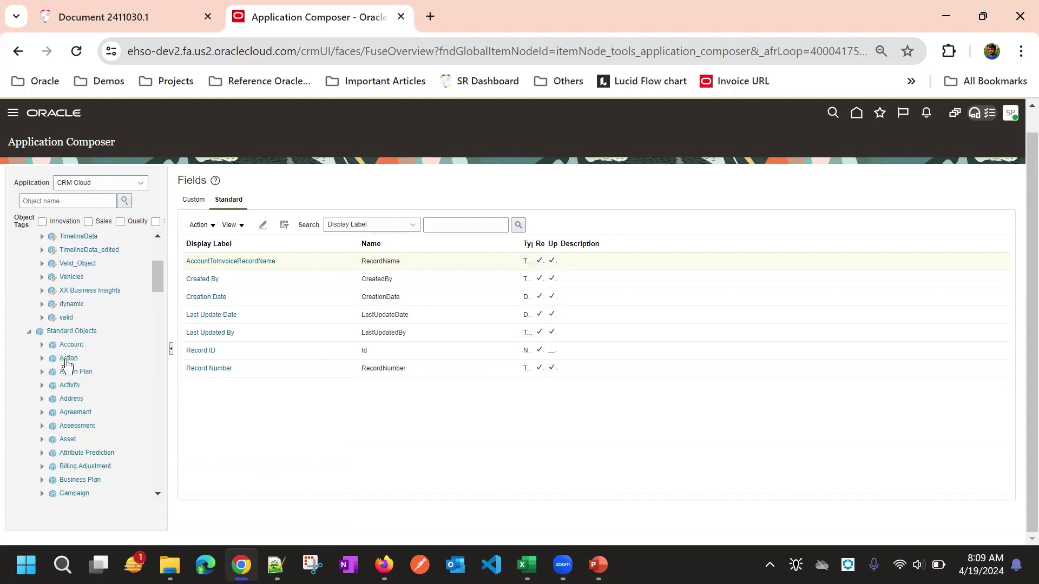
left_click(42, 344)
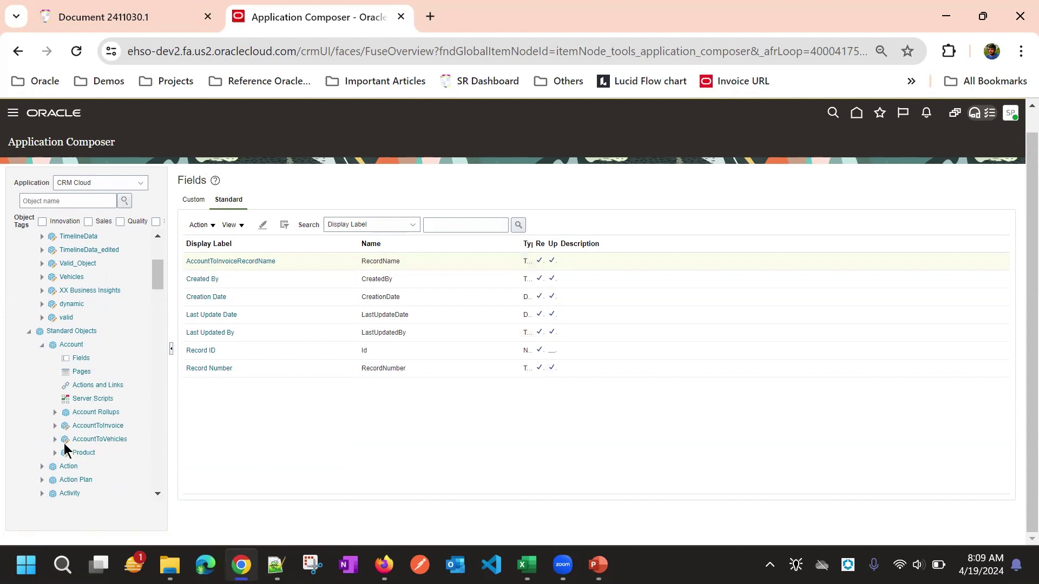
left_click(55, 426)
- Switch the browser to full-screen view
left_click(1019, 52)
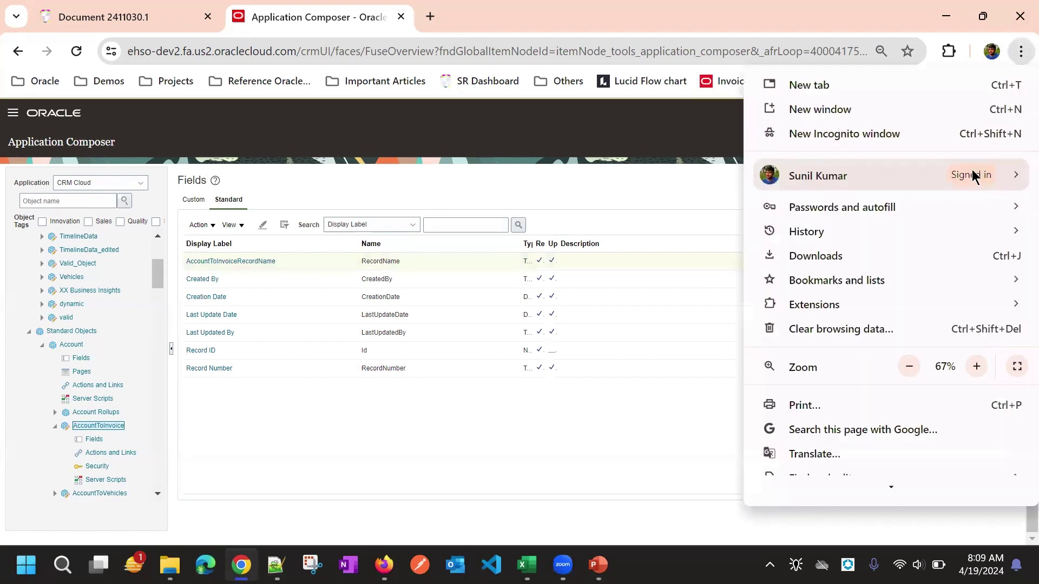
left_click(1015, 366)
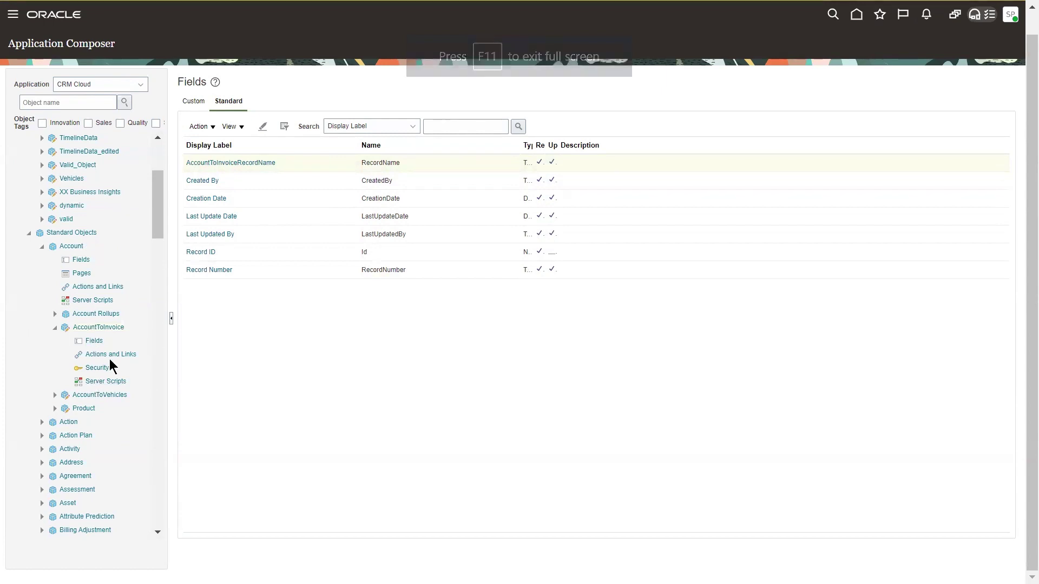
left_click(13, 14)
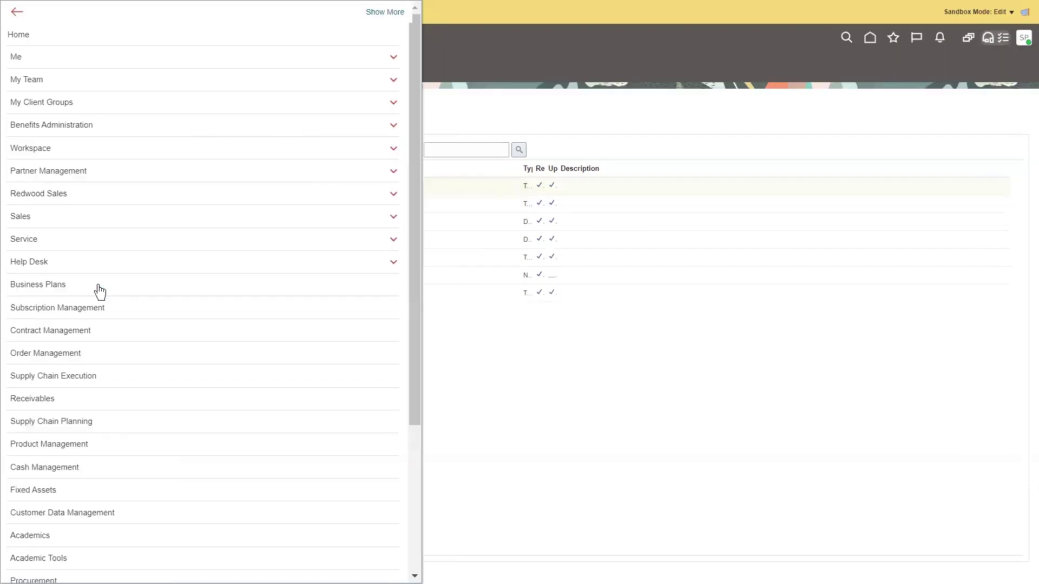
key("Escape")
- Open the Account object's pages and locate the Details Page Layouts among its application pages
scroll(54, 275, "up", 3)
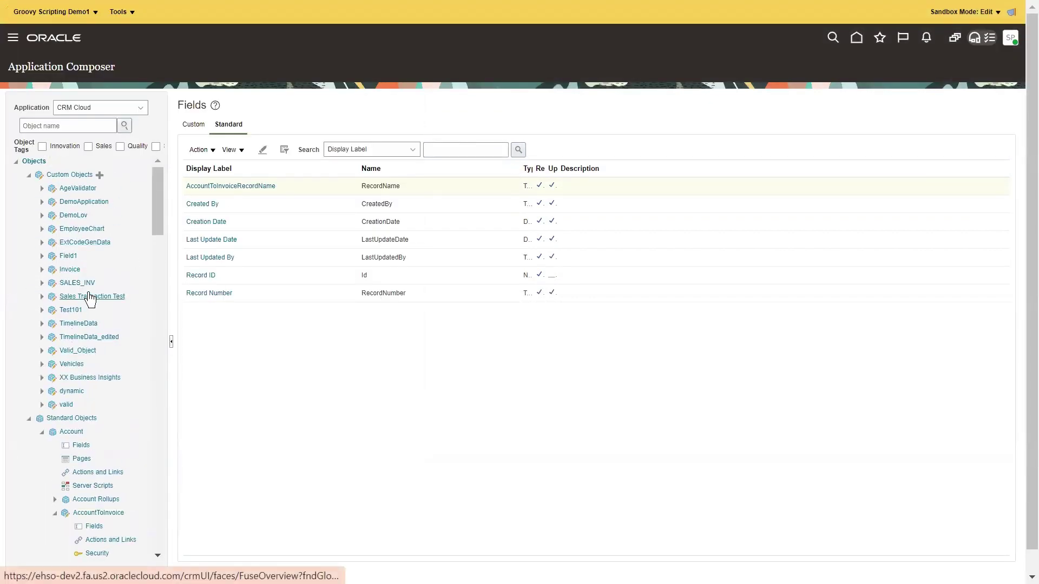
scroll(94, 307, "down", 3)
left_click(79, 374)
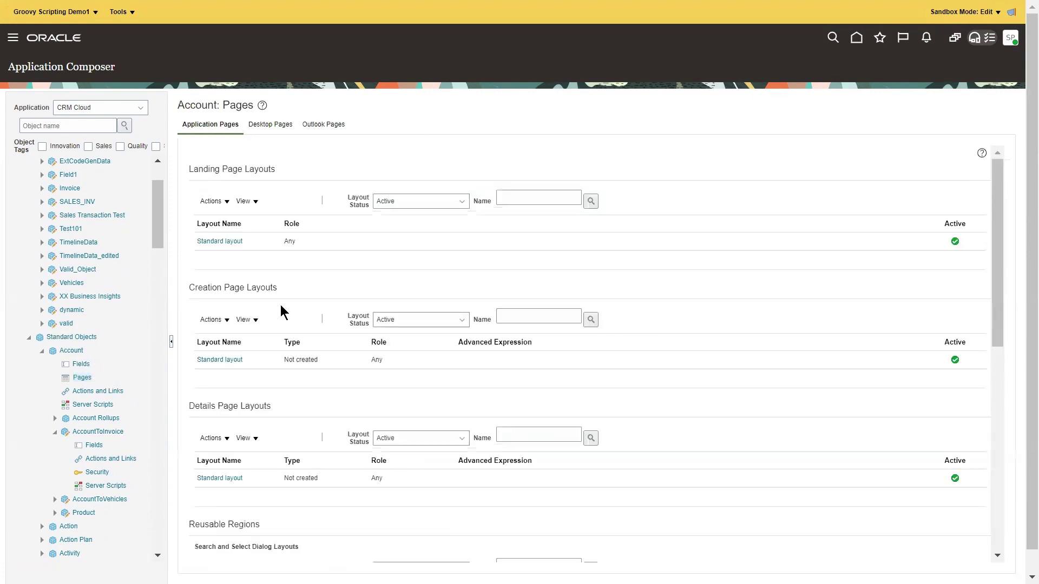
scroll(306, 309, "down", 3)
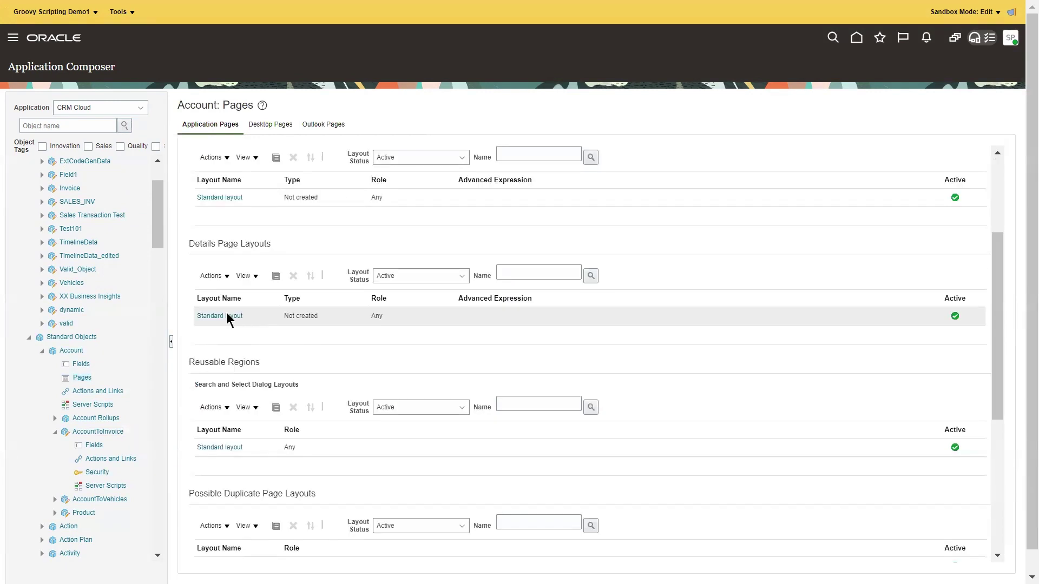
scroll(265, 330, "up", 3)
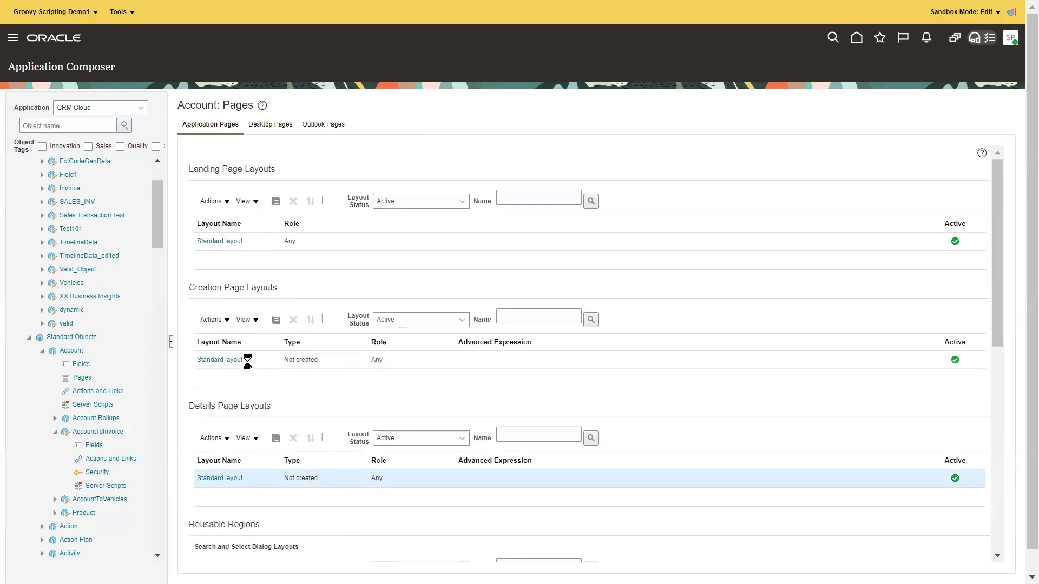
scroll(265, 381, "down", 2)
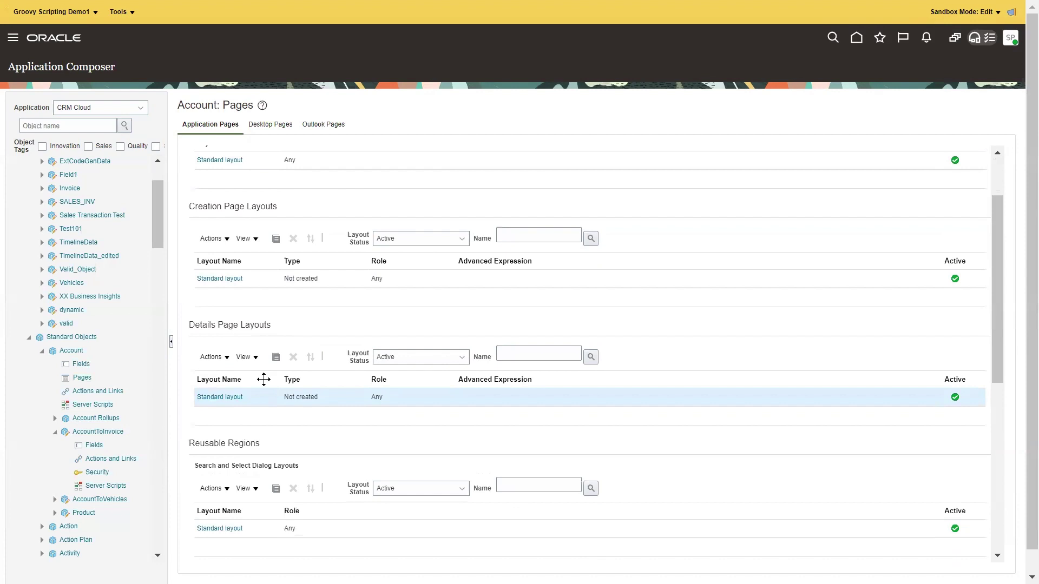
- Duplicate the Account's standard details page layout as Default custom layout and open the copy for editing
left_click(83, 378)
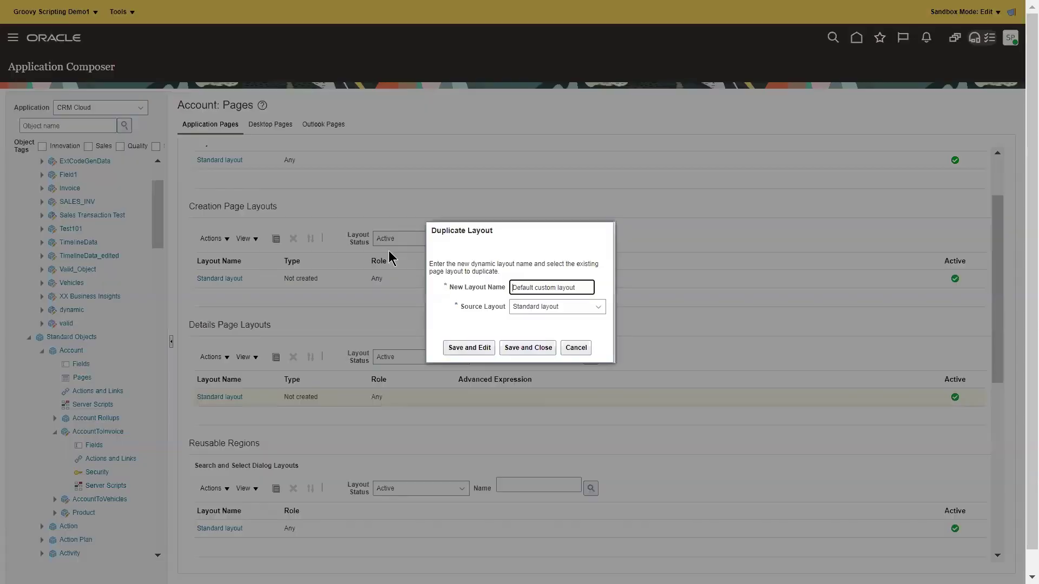
left_click(471, 349)
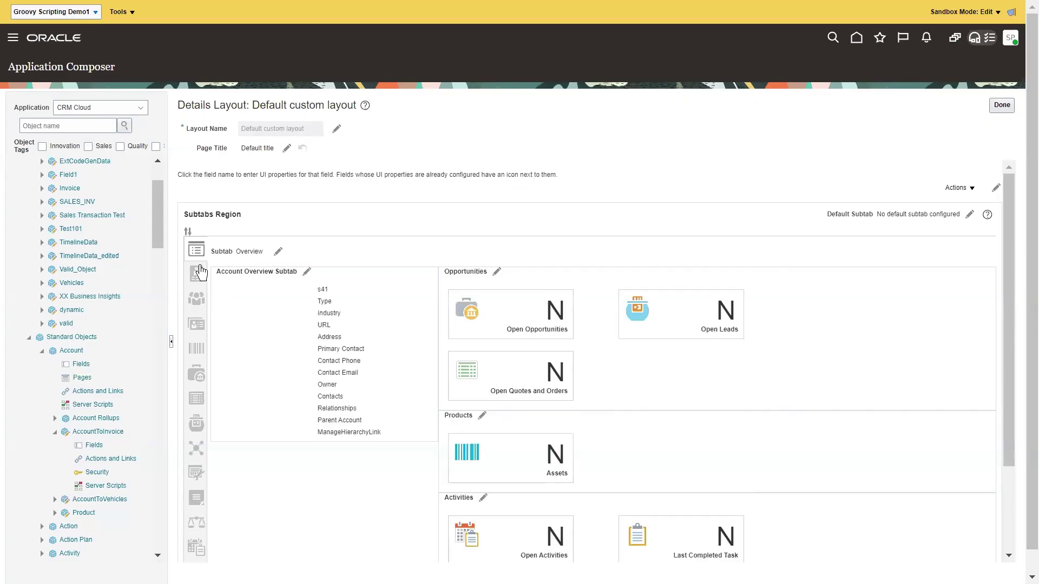
- Start a new related-object subtab in the Default custom layout and set its data object to AccountToInvoice
scroll(214, 295, "down", 5)
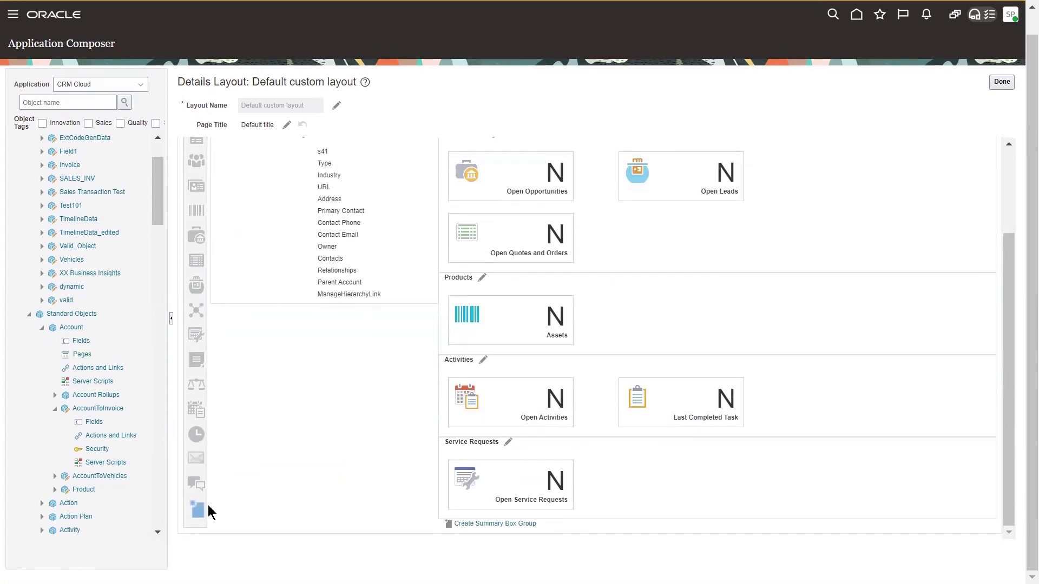
left_click(198, 511)
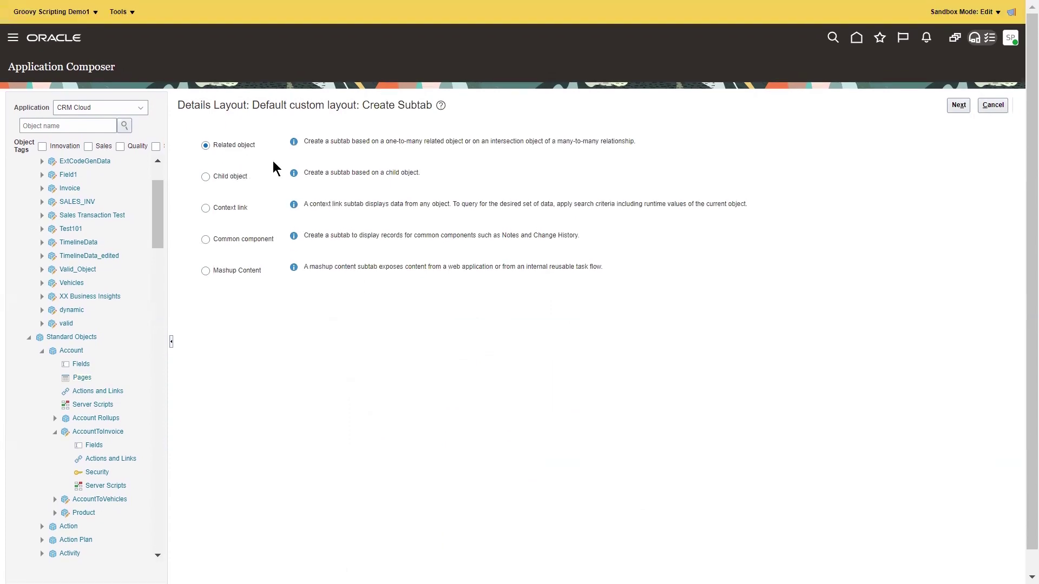
left_click(962, 107)
left_click(279, 156)
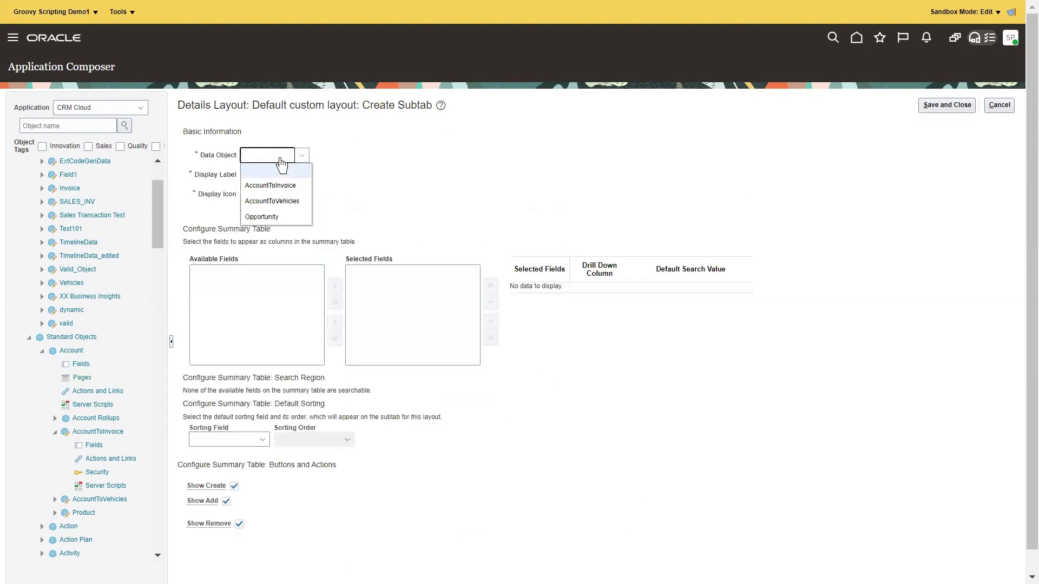
left_click(287, 187)
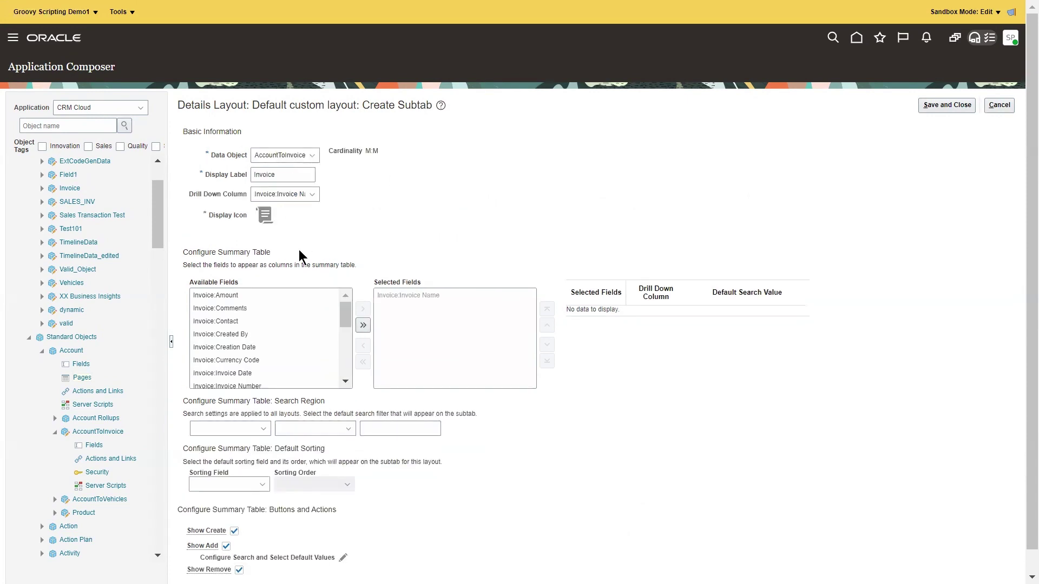
- Review the Invoice and AccountToInvoice fields available for the subtab's summary table
scroll(299, 334, "down", 3)
scroll(295, 338, "up", 2)
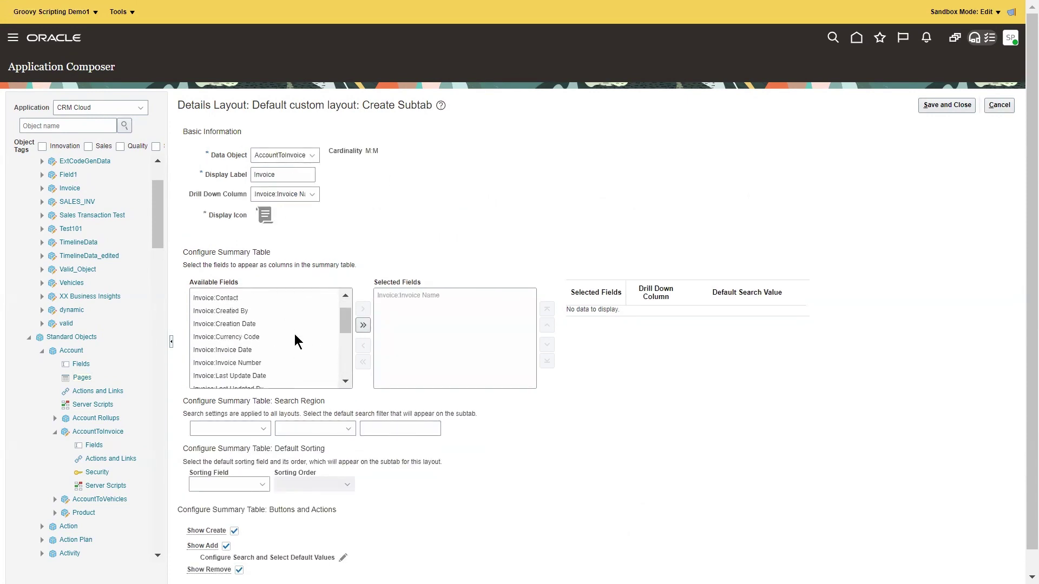
scroll(267, 315, "down", 3)
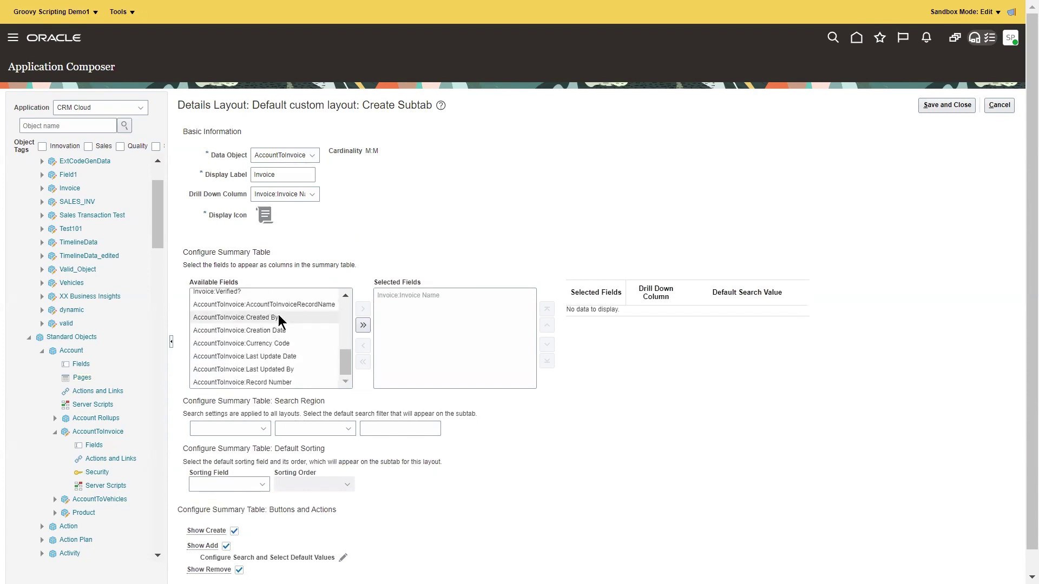
scroll(292, 320, "up", 5)
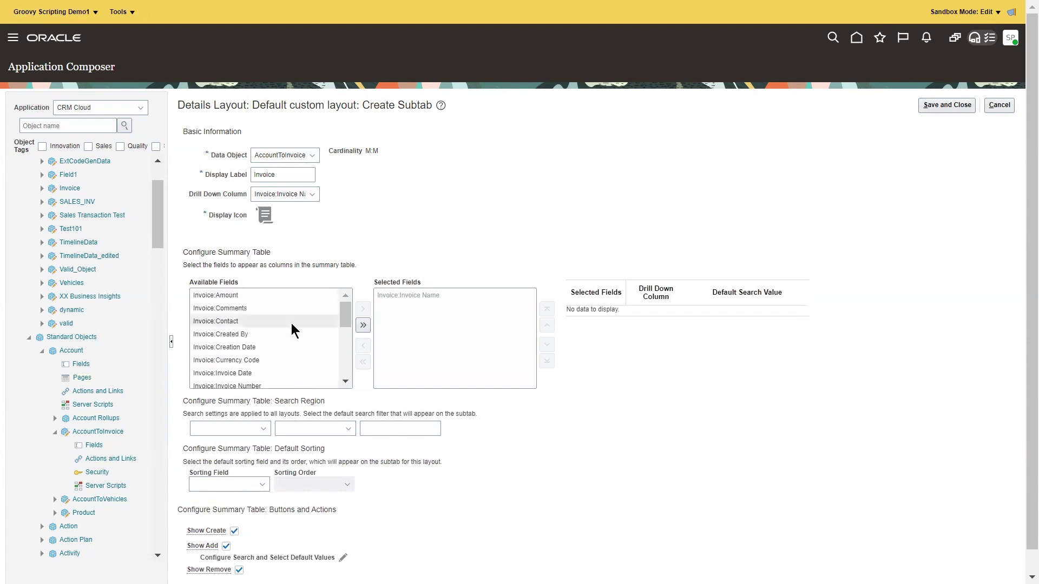
scroll(287, 325, "down", 3)
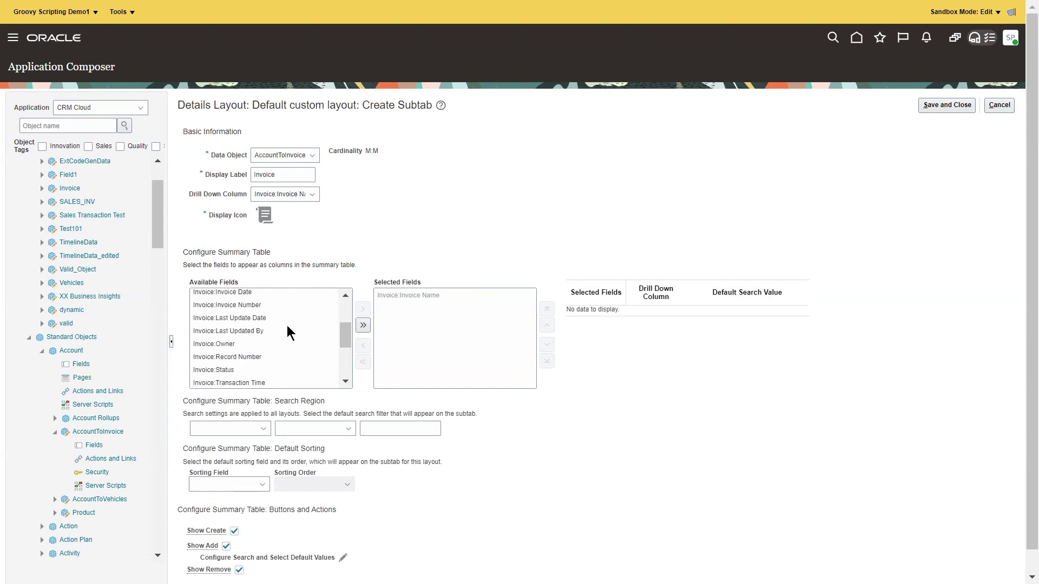
scroll(285, 322, "down", 5)
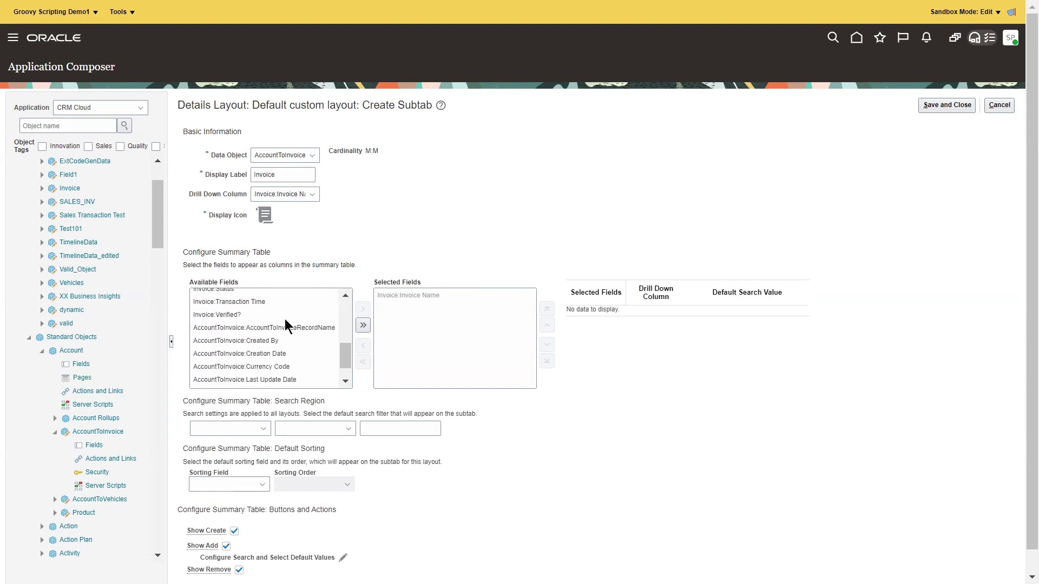
scroll(286, 327, "up", 8)
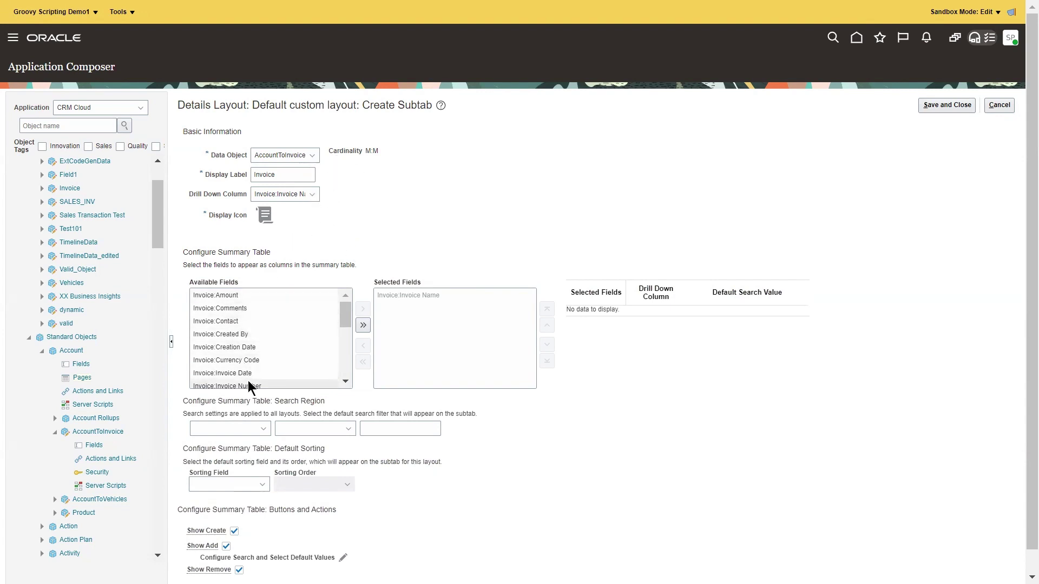
scroll(248, 374, "down", 2)
scroll(243, 374, "down", 2)
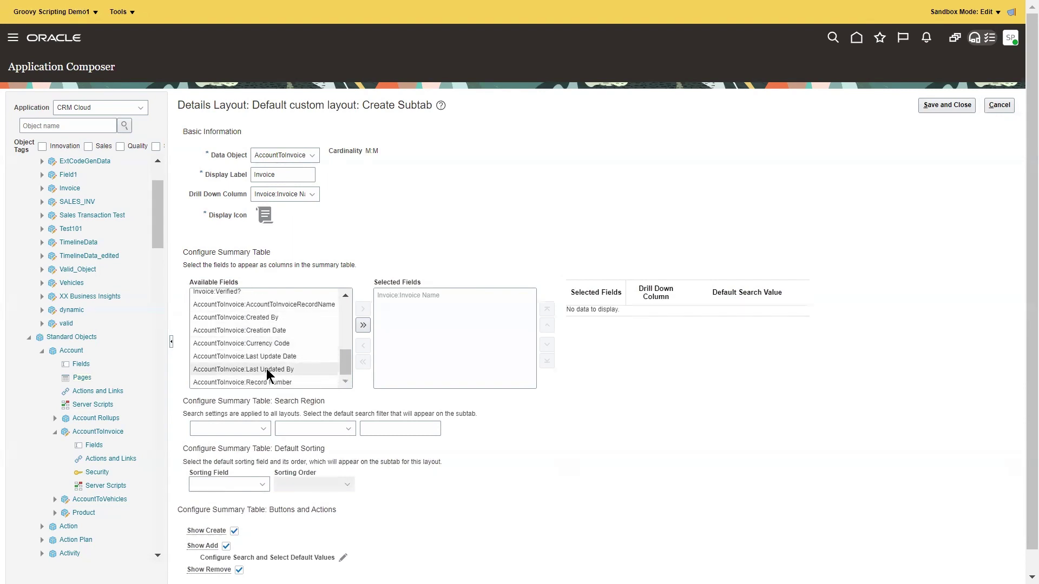
scroll(265, 357, "up", 3)
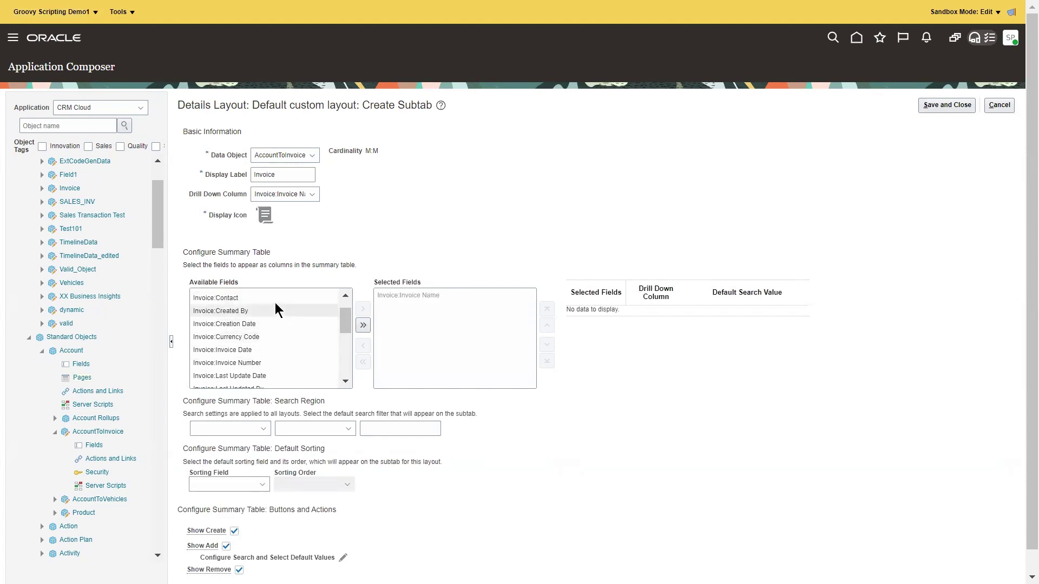
scroll(276, 325, "up", 1)
scroll(277, 330, "down", 5)
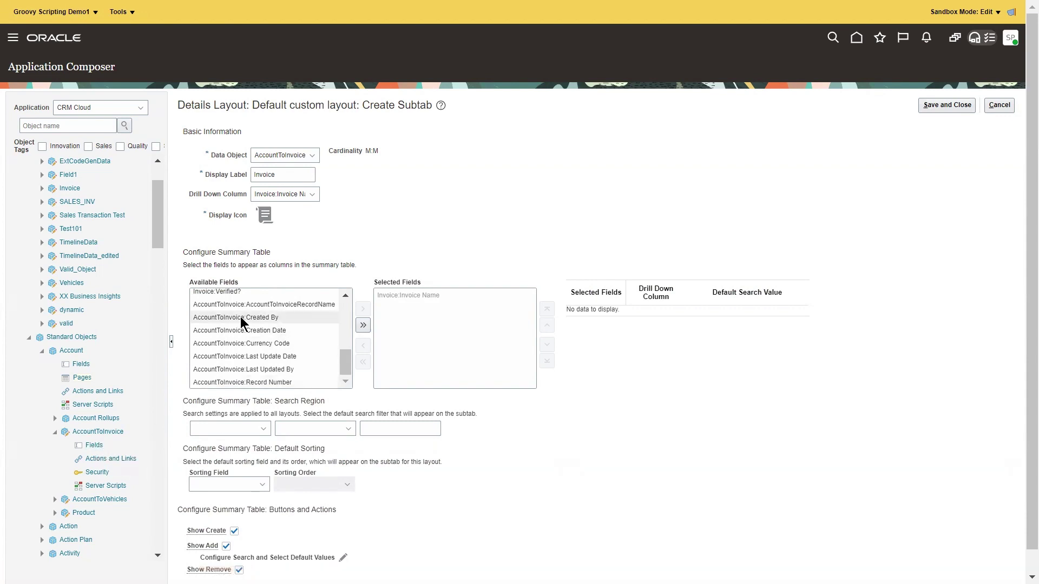
scroll(246, 347, "down", 1)
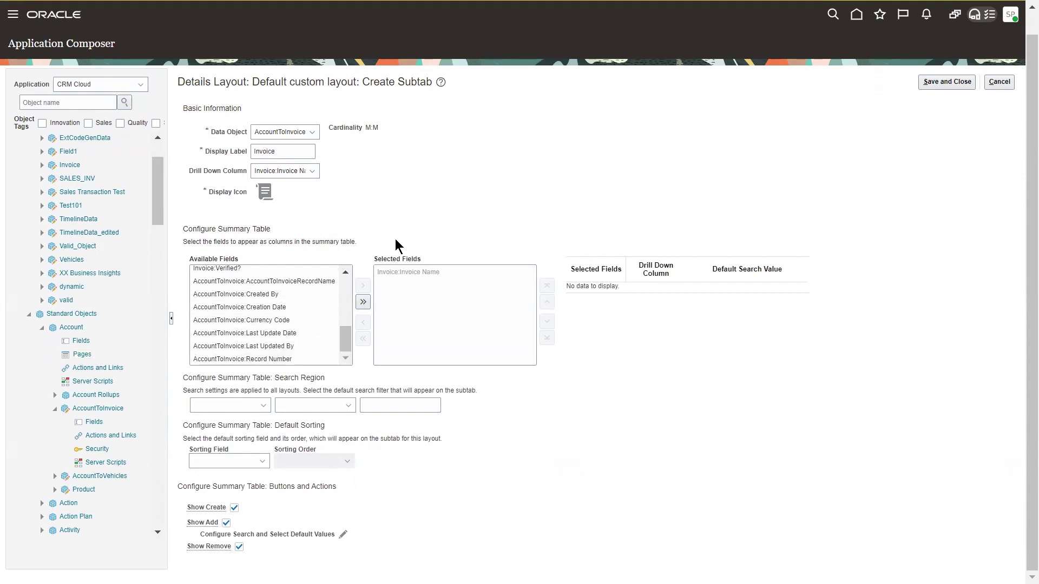
- Add Invoice Number, Invoice Date, Comments and Amount from the Invoice object to the summary table's selected fields
scroll(241, 300, "up", 5)
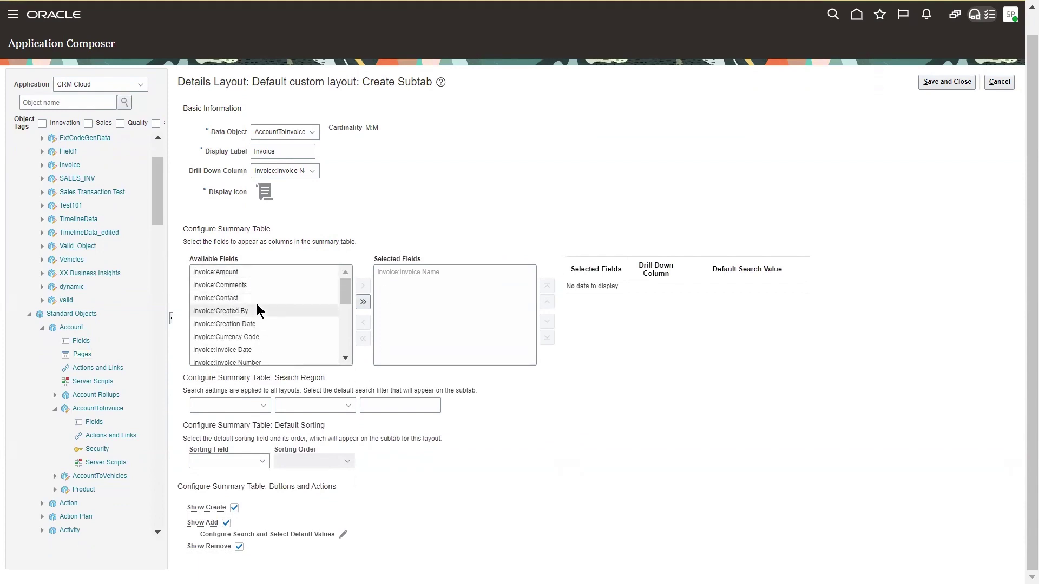
scroll(257, 310, "down", 3)
scroll(271, 321, "up", 3)
scroll(254, 319, "down", 3)
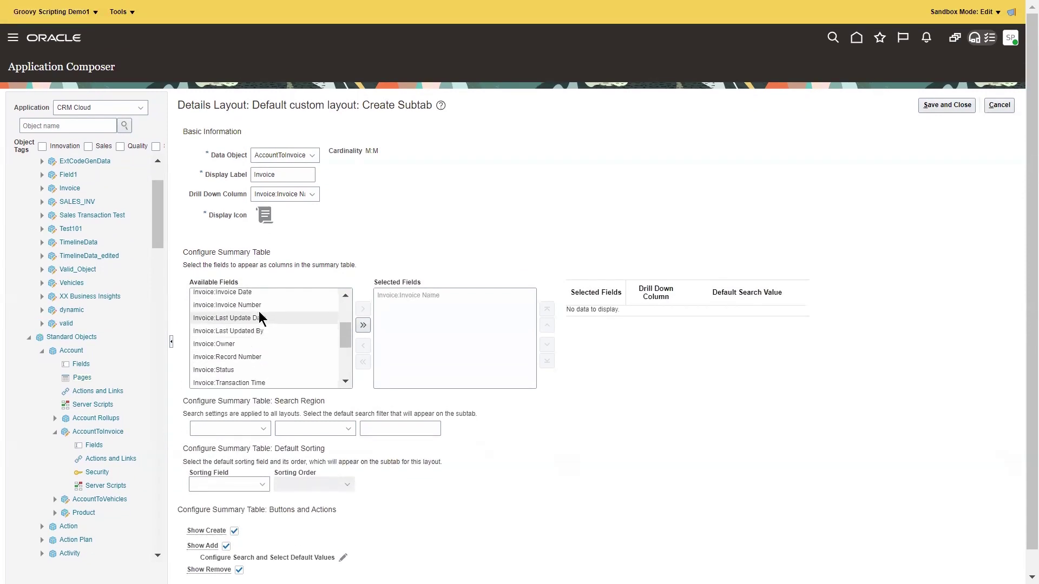
double_click(252, 304)
scroll(259, 324, "up", 3)
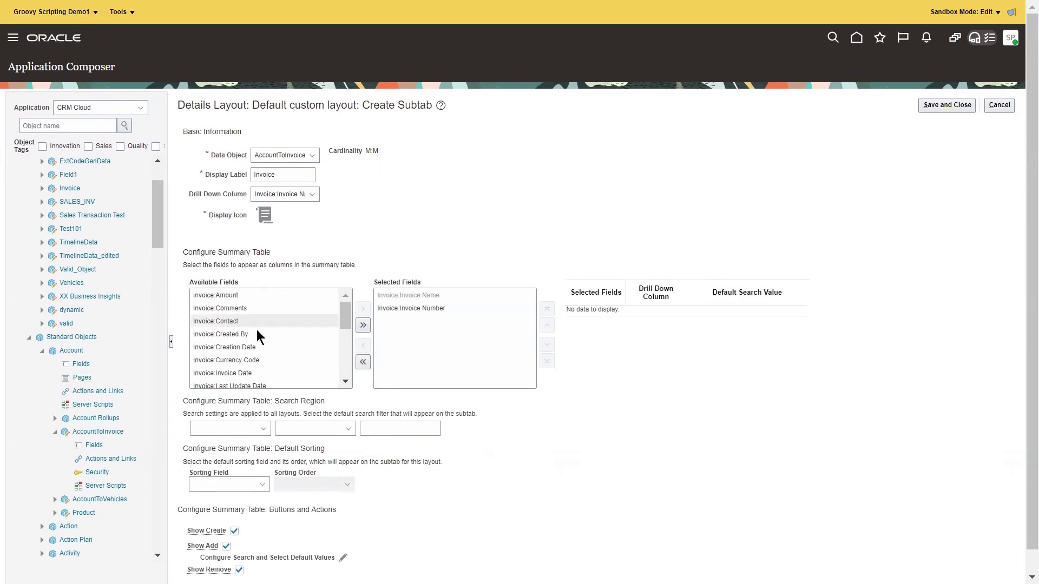
double_click(252, 373)
left_click(252, 361)
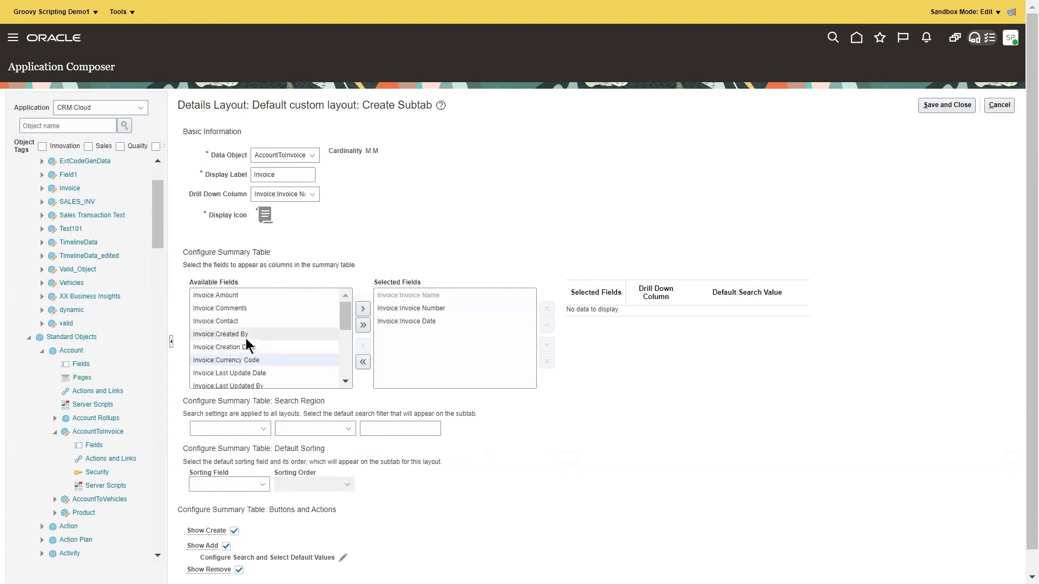
double_click(244, 308)
double_click(244, 295)
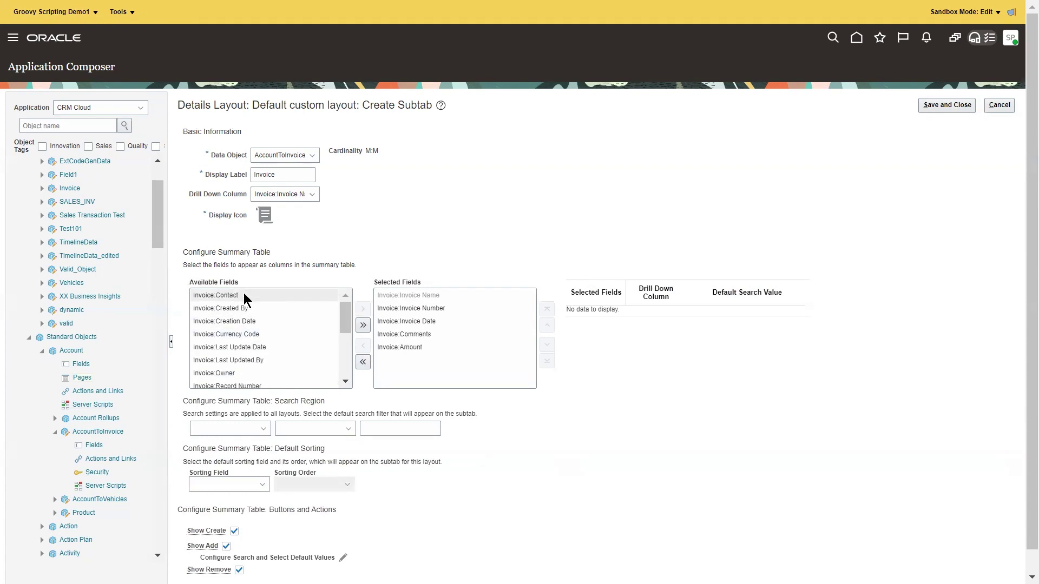
- Check the remaining available fields and summary table settings, and save and close the new Invoice subtab
scroll(263, 345, "down", 3)
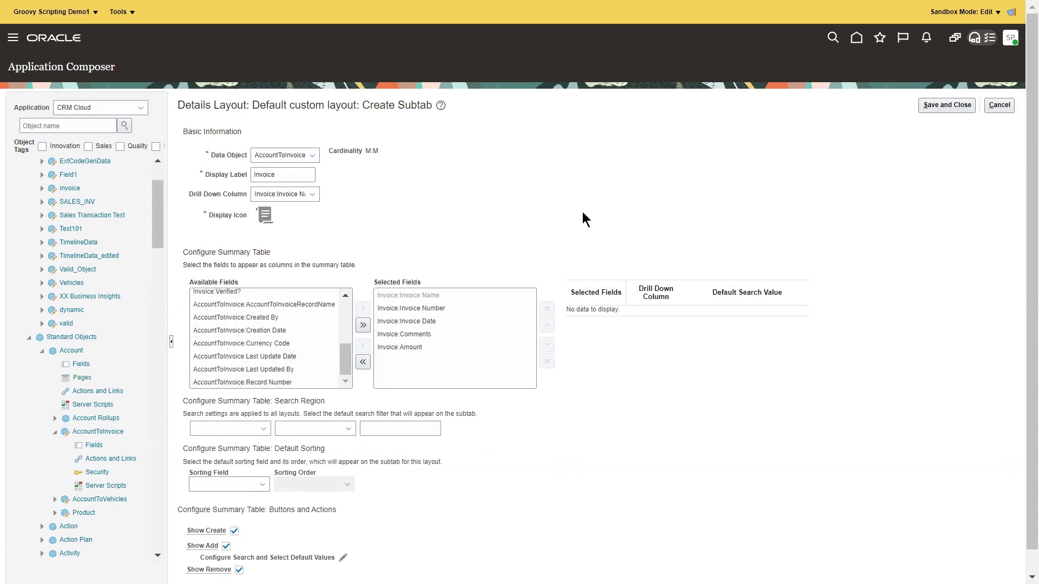
scroll(734, 227, "down", 1)
scroll(651, 376, "up", 1)
scroll(646, 407, "down", 1)
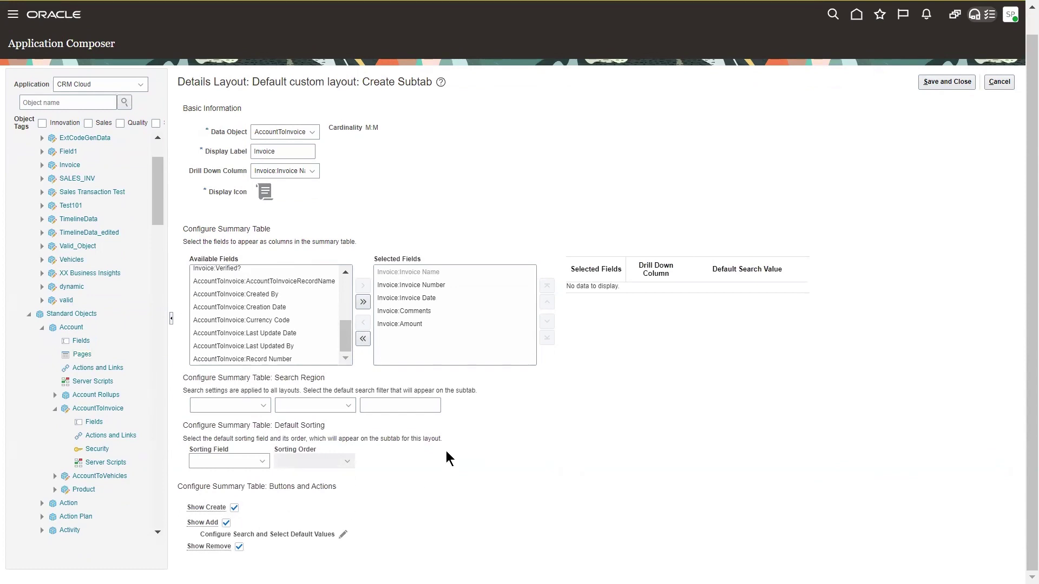
scroll(885, 276, "up", 1)
left_click(944, 105)
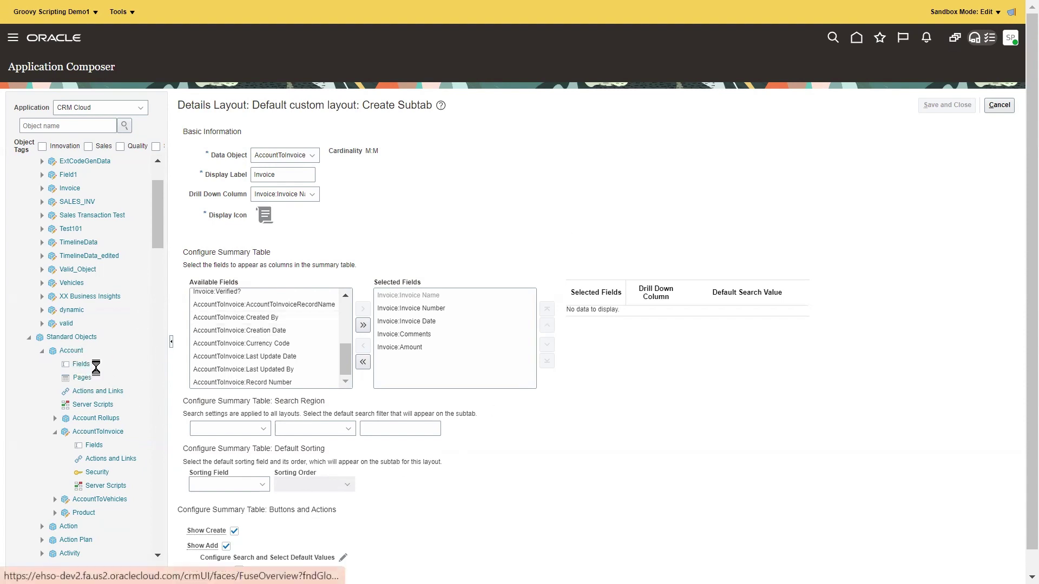
scroll(73, 352, "up", 3)
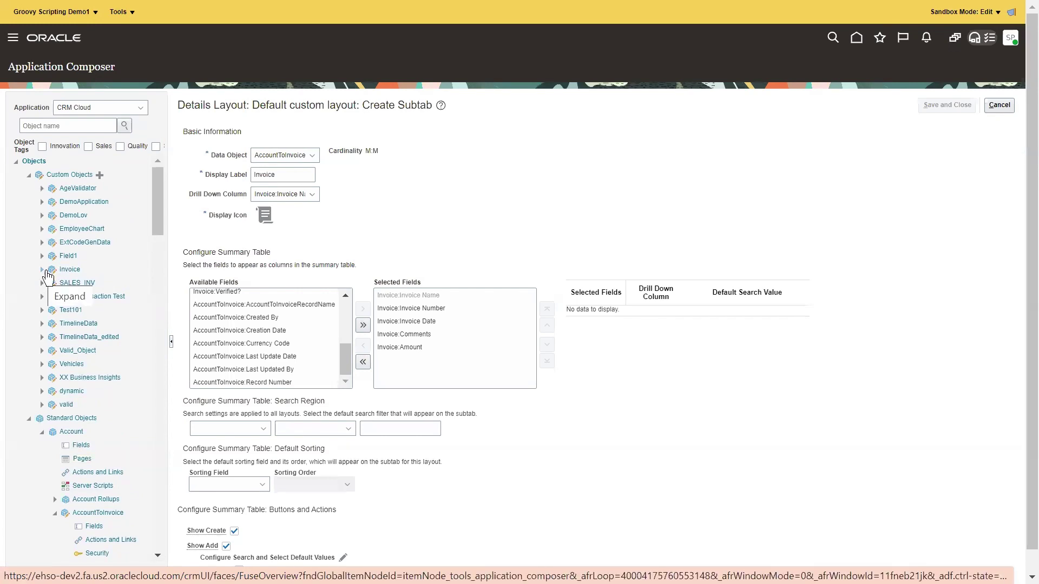
left_click(78, 273)
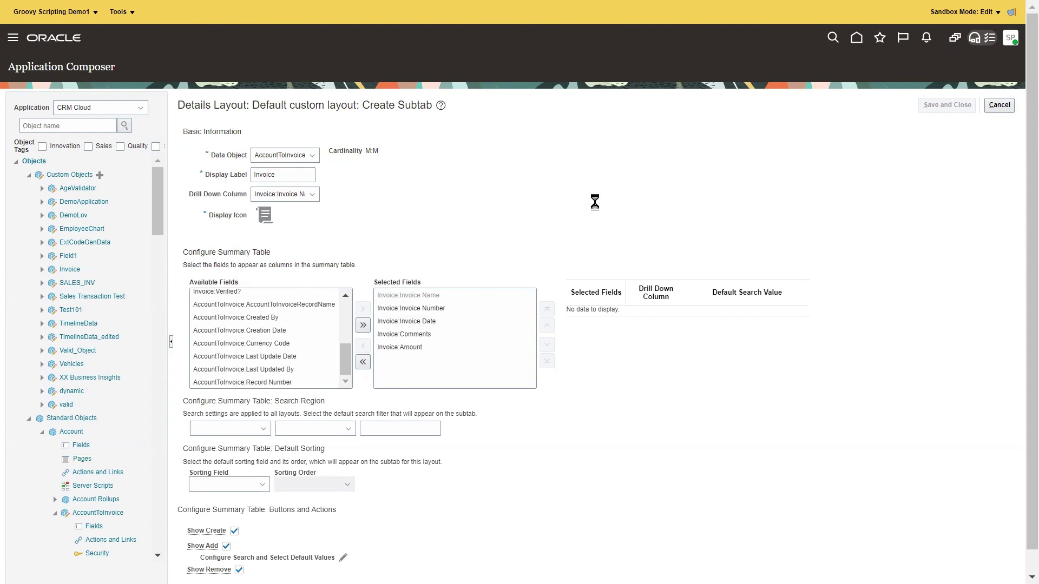
- Examine the search region and default sorting field choices, trying AccountToInvoiceRecordName as the default search field
left_click(262, 429)
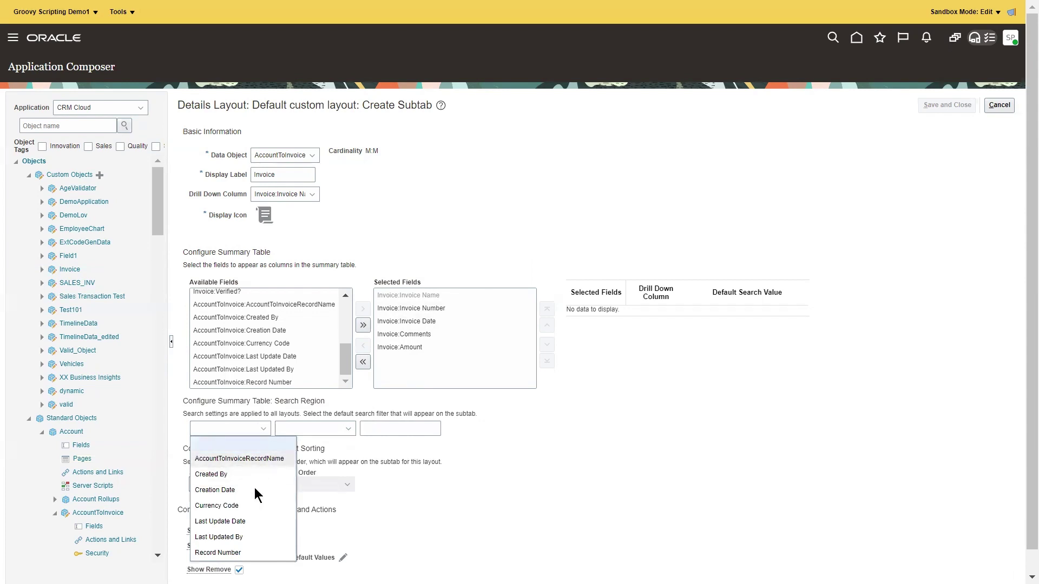
left_click(424, 460)
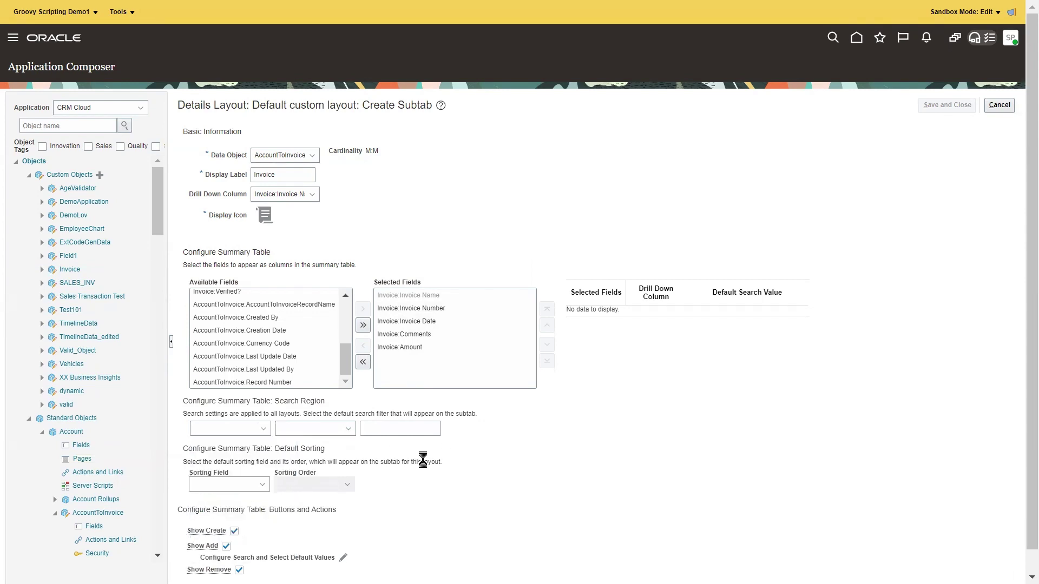
left_click(238, 494)
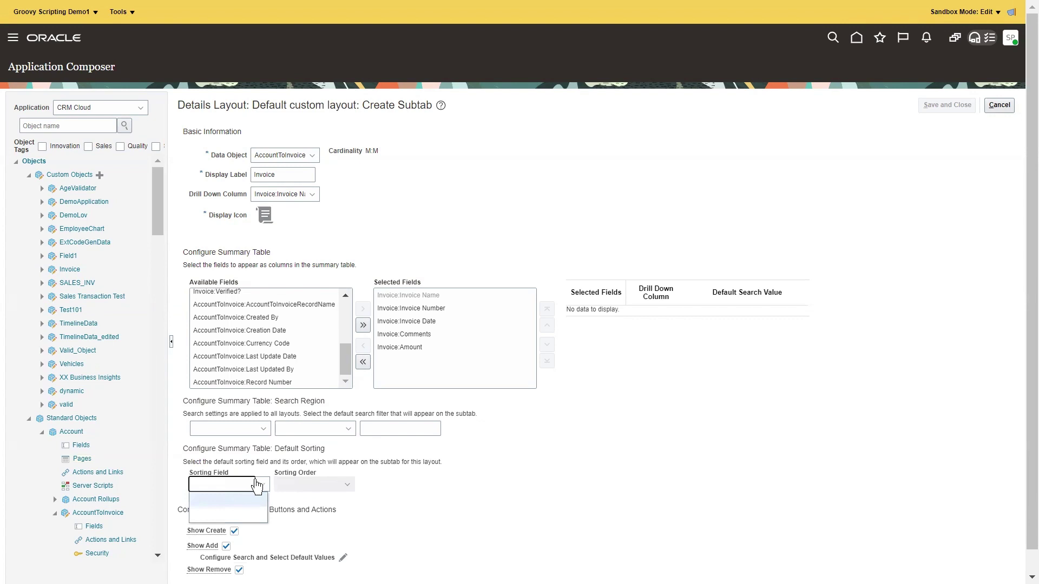
left_click(425, 441)
left_click(246, 429)
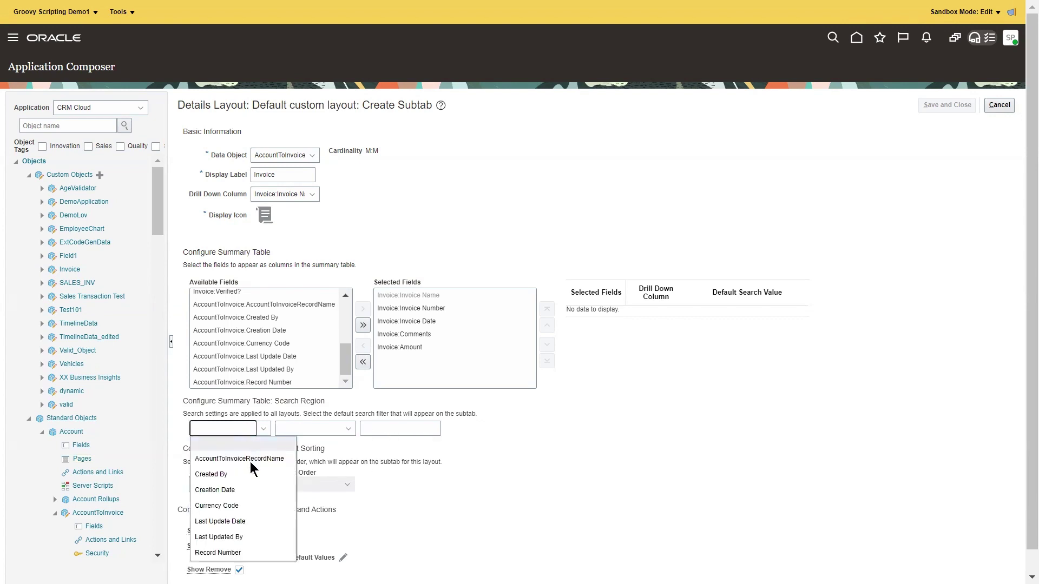
left_click(251, 461)
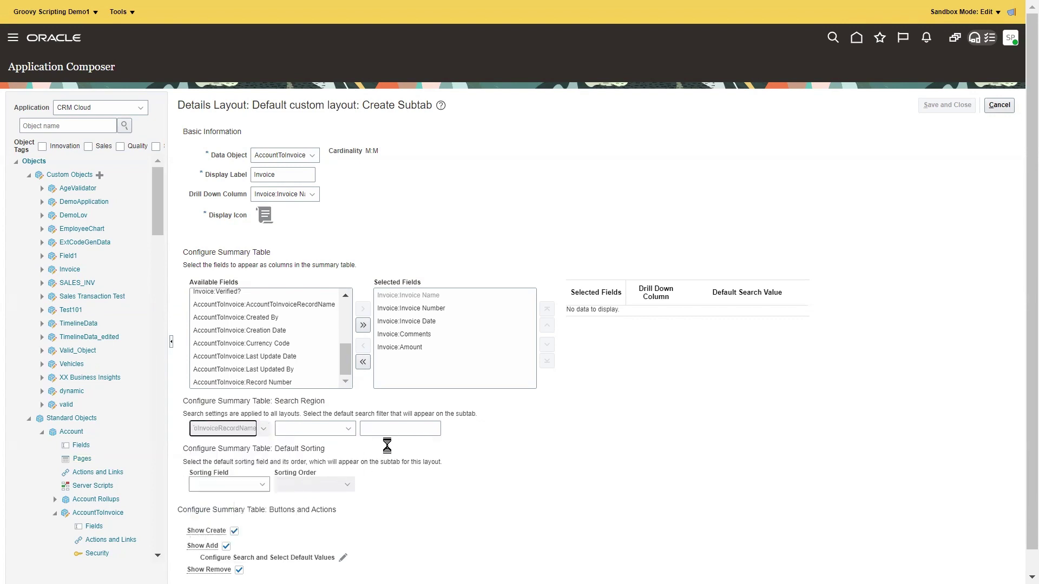
left_click(257, 486)
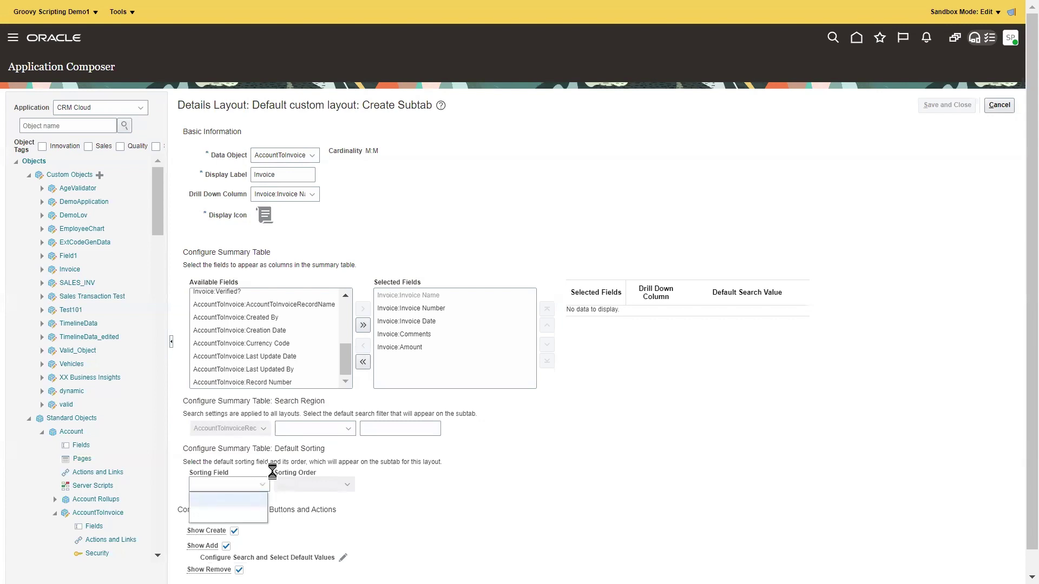
left_click(453, 427)
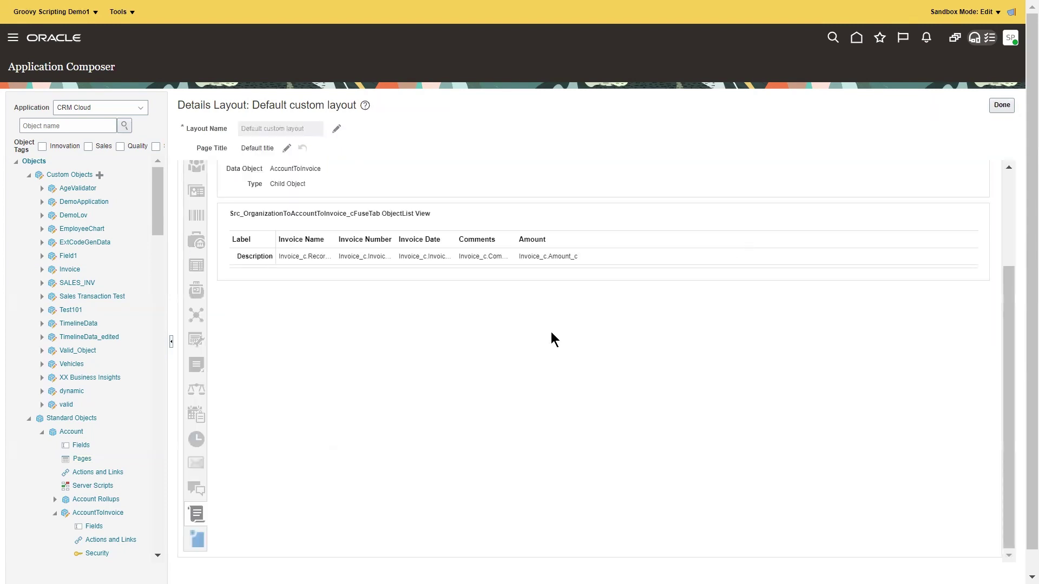
- Finish editing the Default custom layout and expand the Invoice custom object to show its nodes
scroll(441, 385, "up", 3)
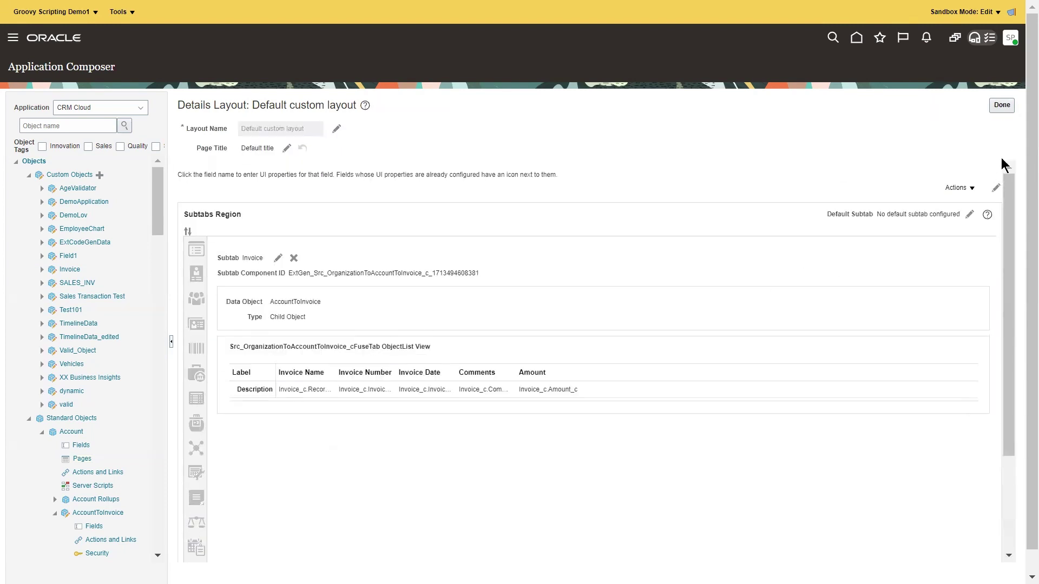
left_click(1002, 106)
left_click(40, 270)
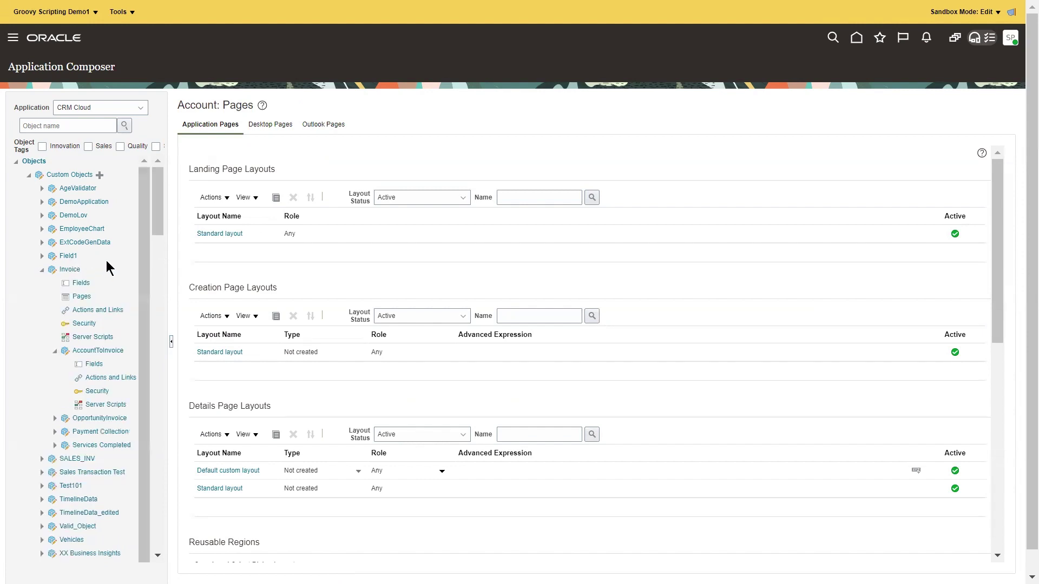
- Open the Invoice object's Default custom layout for its details page
left_click(81, 296)
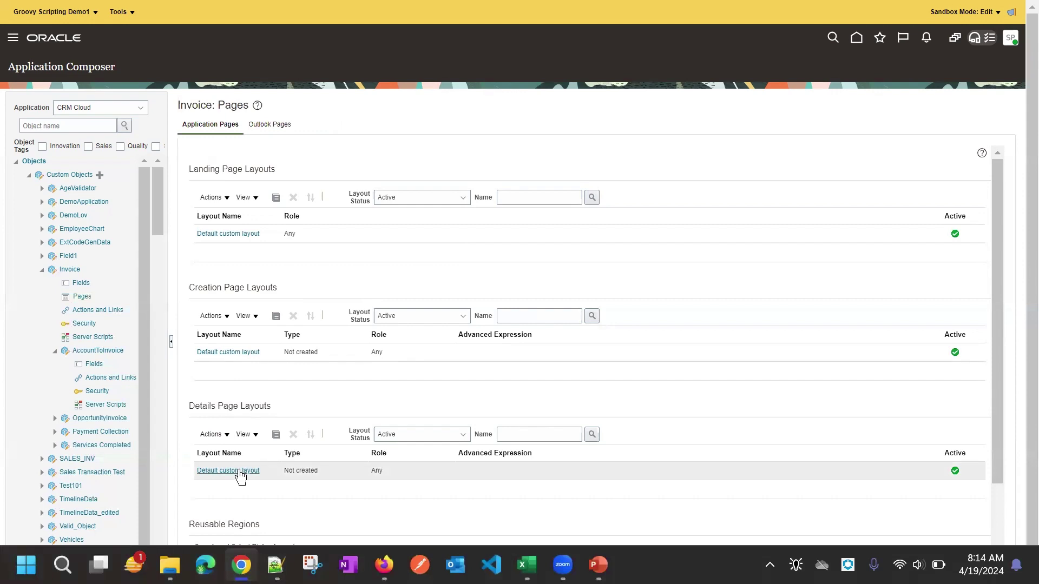
left_click(237, 470)
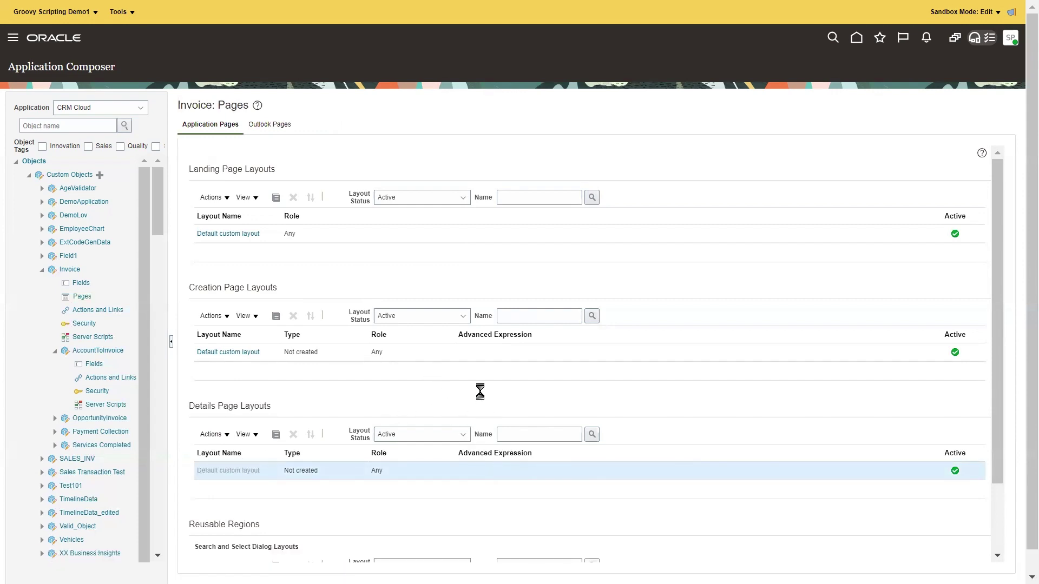
scroll(480, 390, "down", 2)
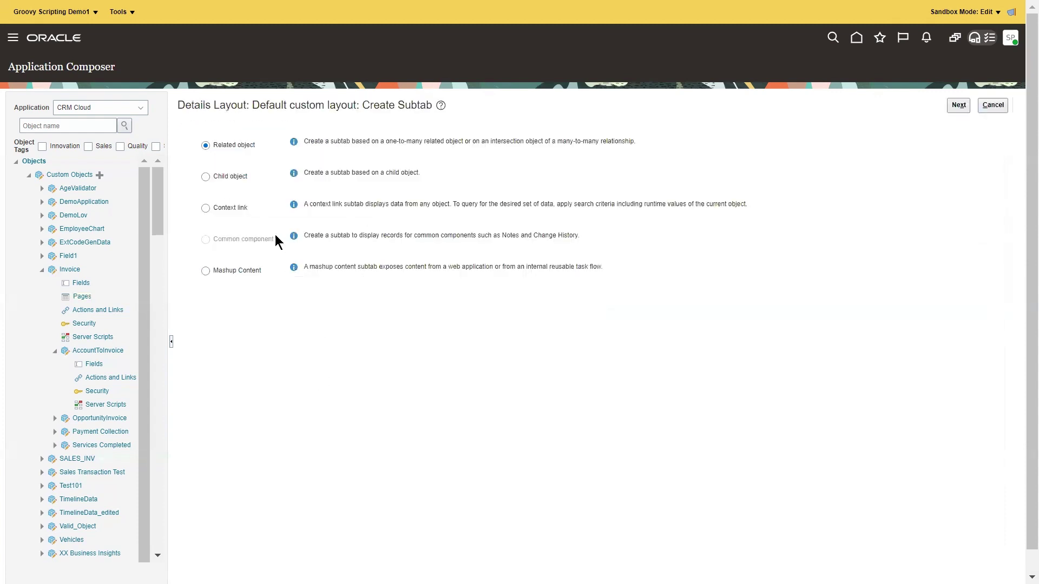
- Start a related object subtab based on the AccountToInvoice data object with the display label Accounts
left_click(958, 105)
left_click(270, 156)
left_click(270, 184)
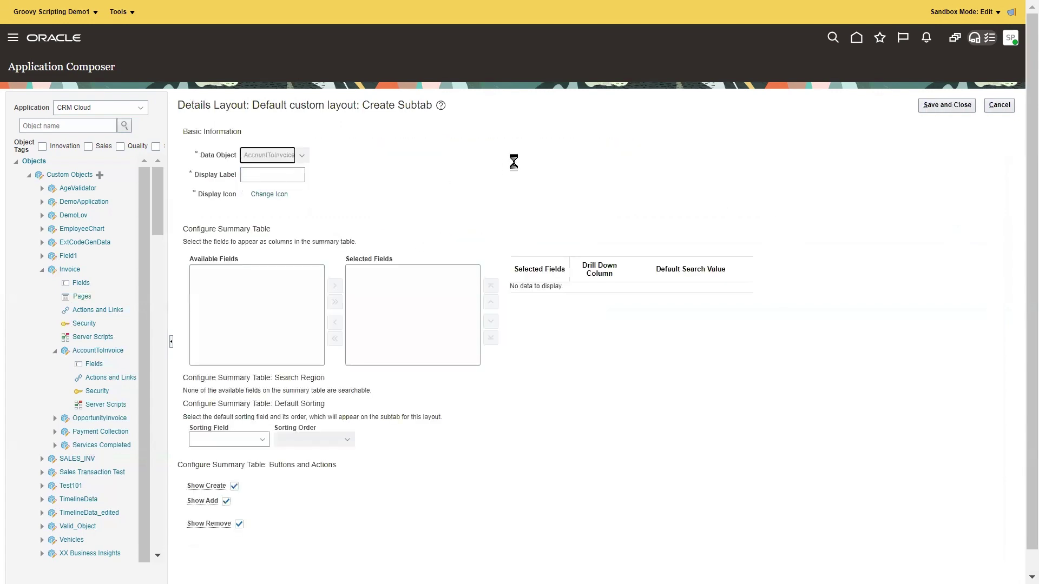
left_click(274, 175)
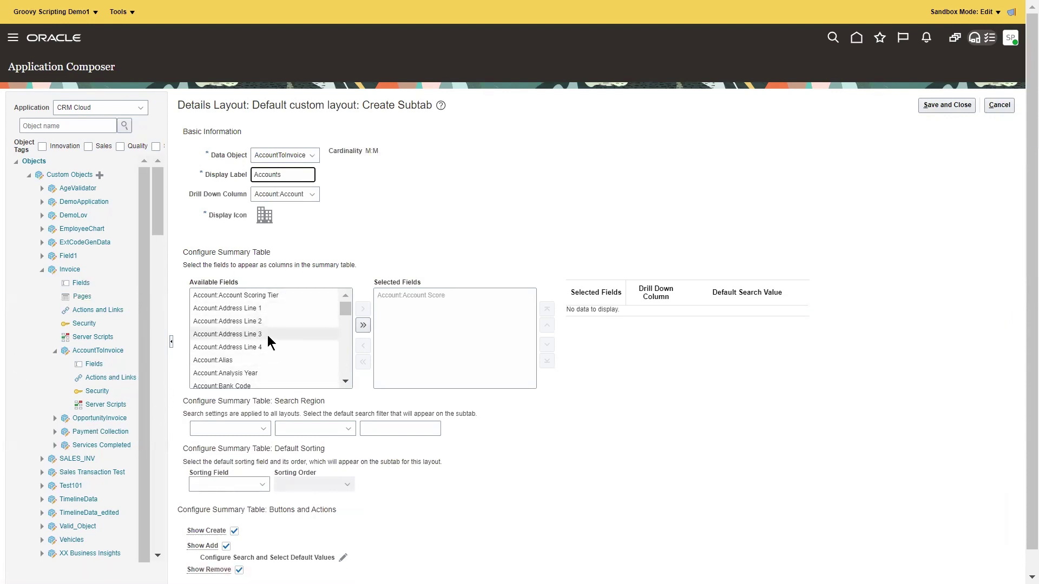
- Look through the available fields and add Account:Name to the summary table's selected fields
scroll(270, 350, "down", 5)
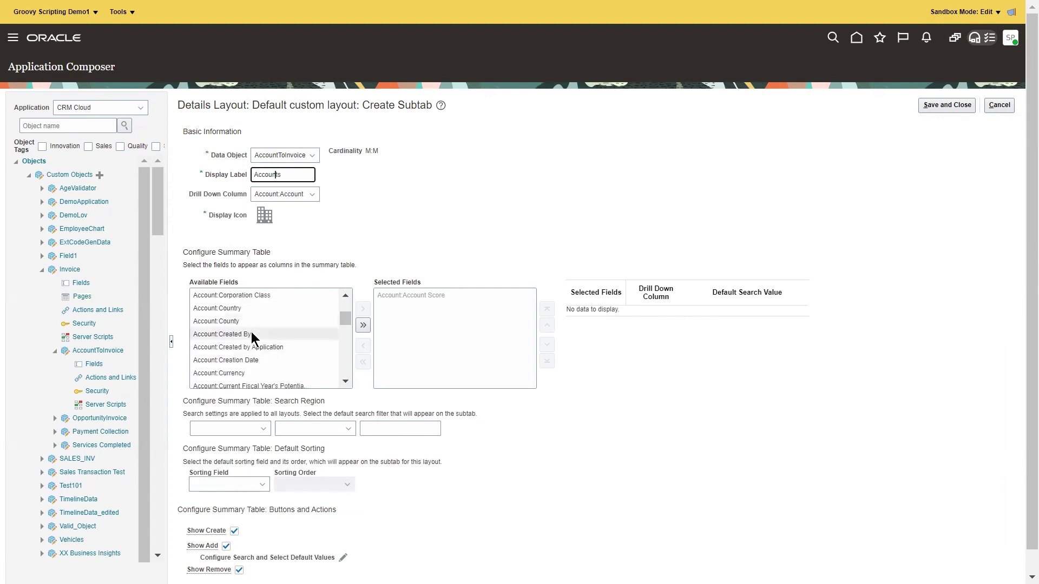
scroll(267, 354, "down", 5)
scroll(257, 351, "down", 6)
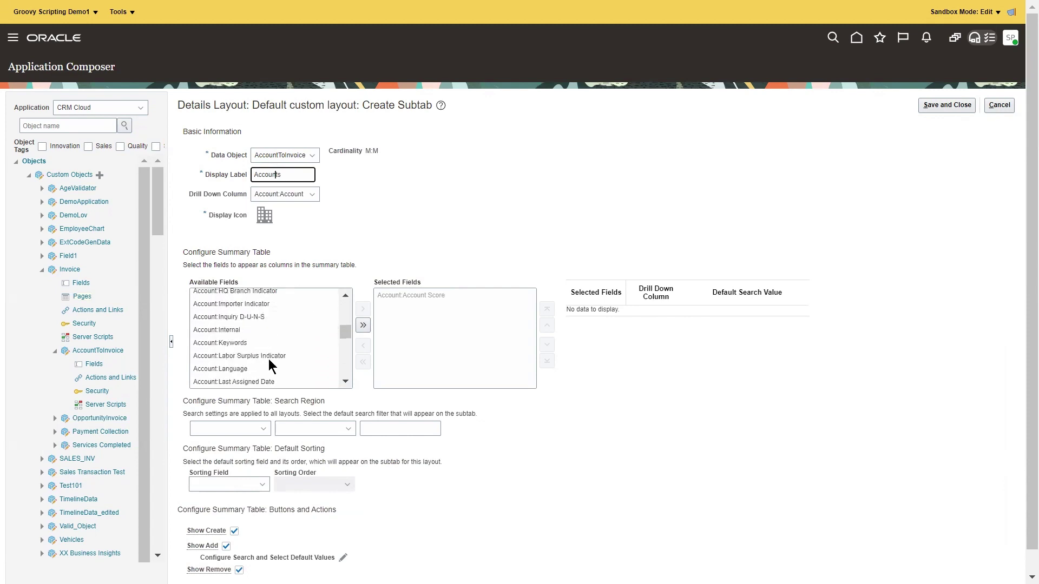
scroll(247, 351, "down", 6)
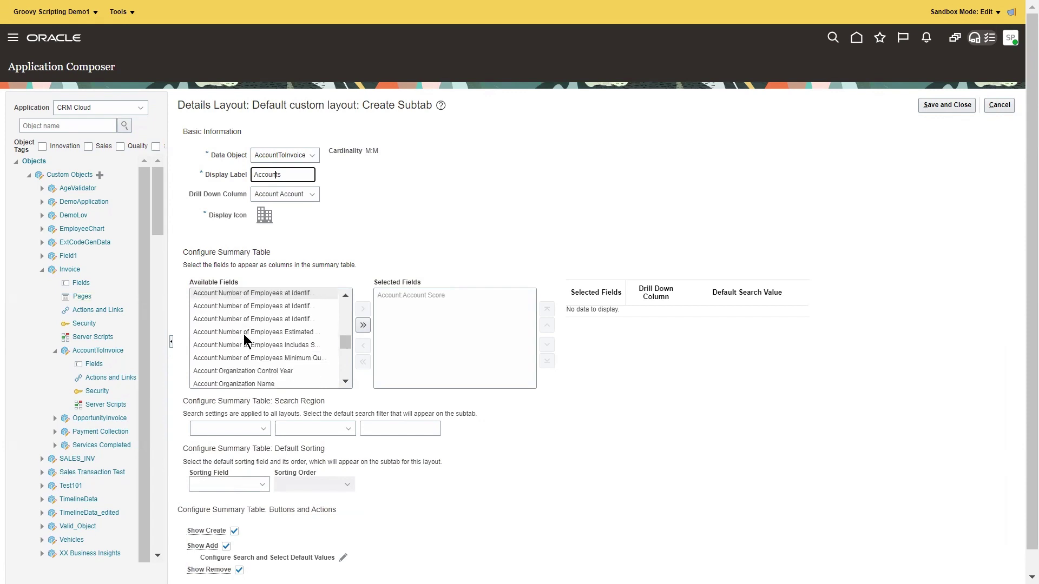
scroll(247, 337, "down", 6)
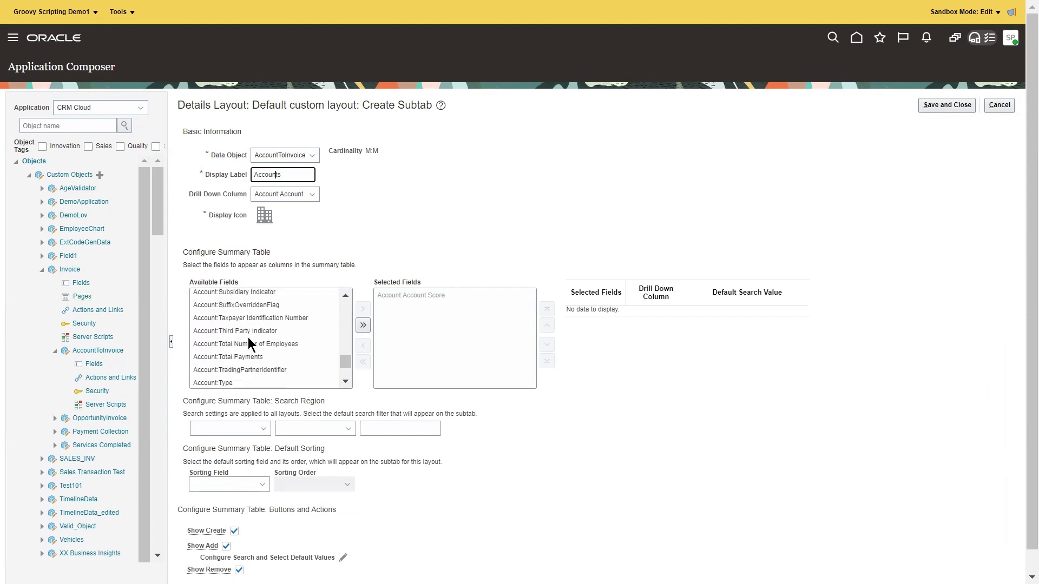
scroll(248, 349, "down", 1)
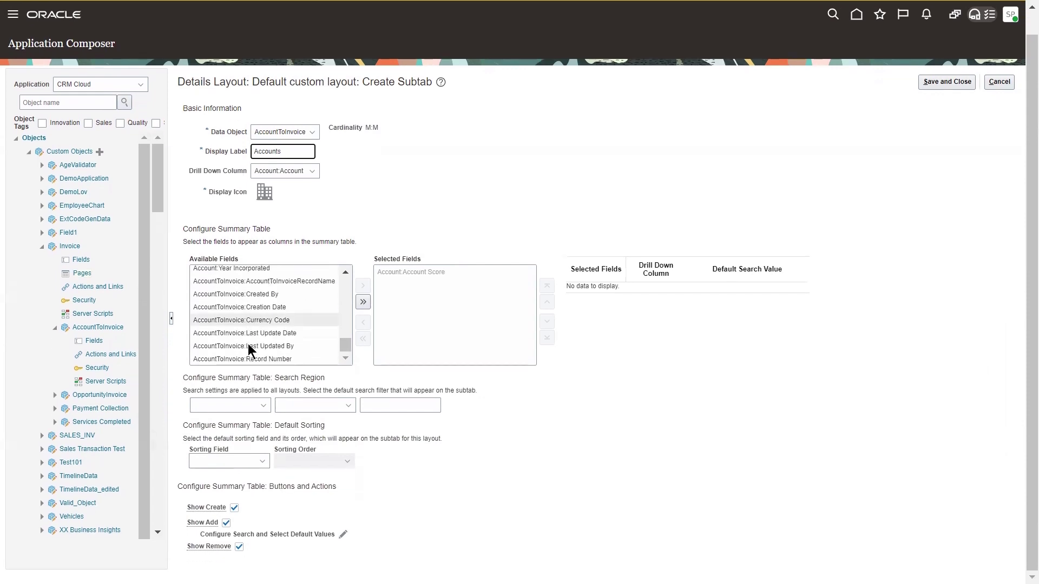
scroll(248, 341, "up", 4)
scroll(248, 330, "up", 5)
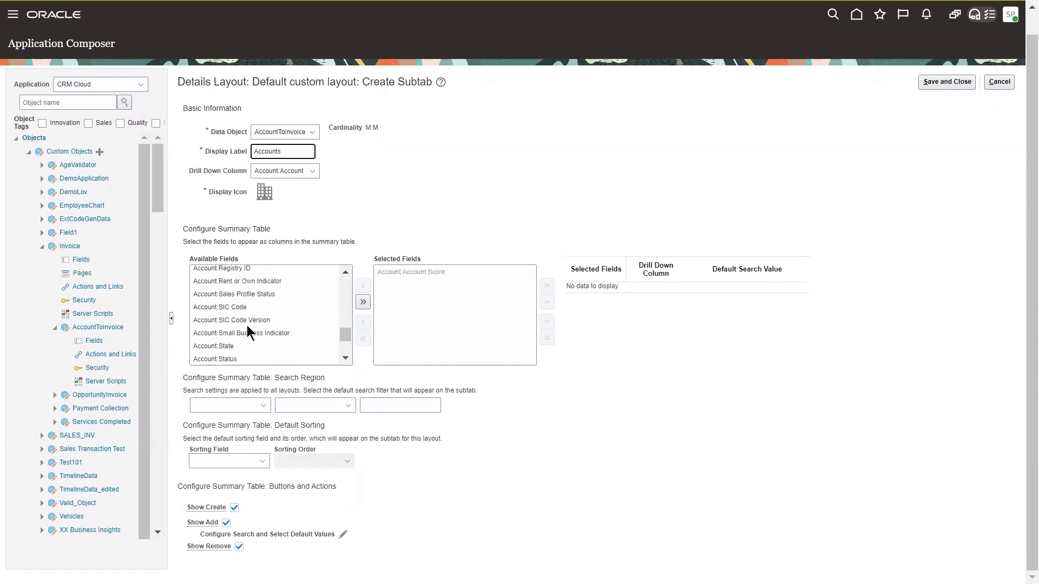
scroll(248, 346, "up", 5)
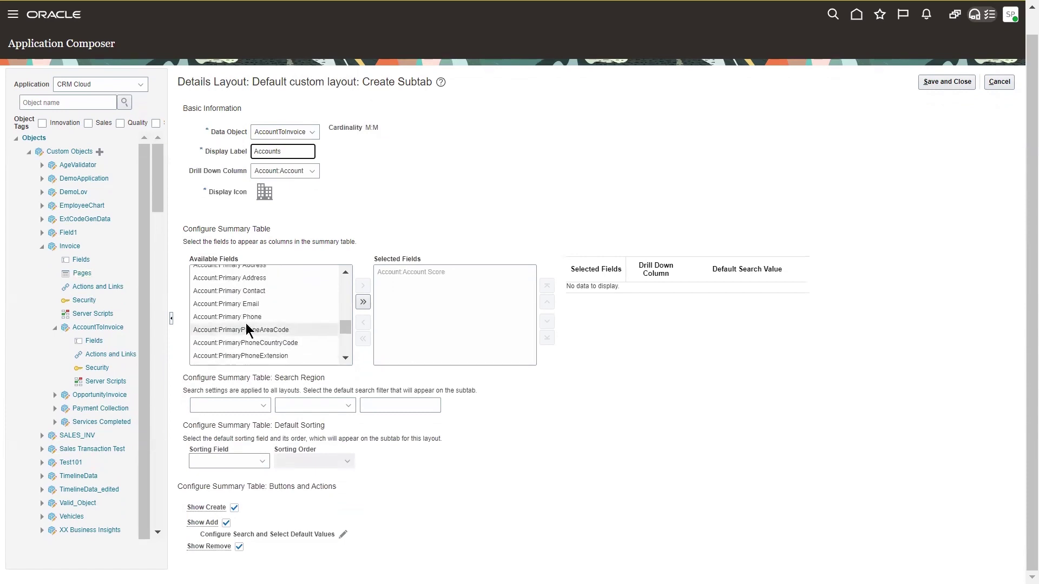
scroll(250, 342, "up", 5)
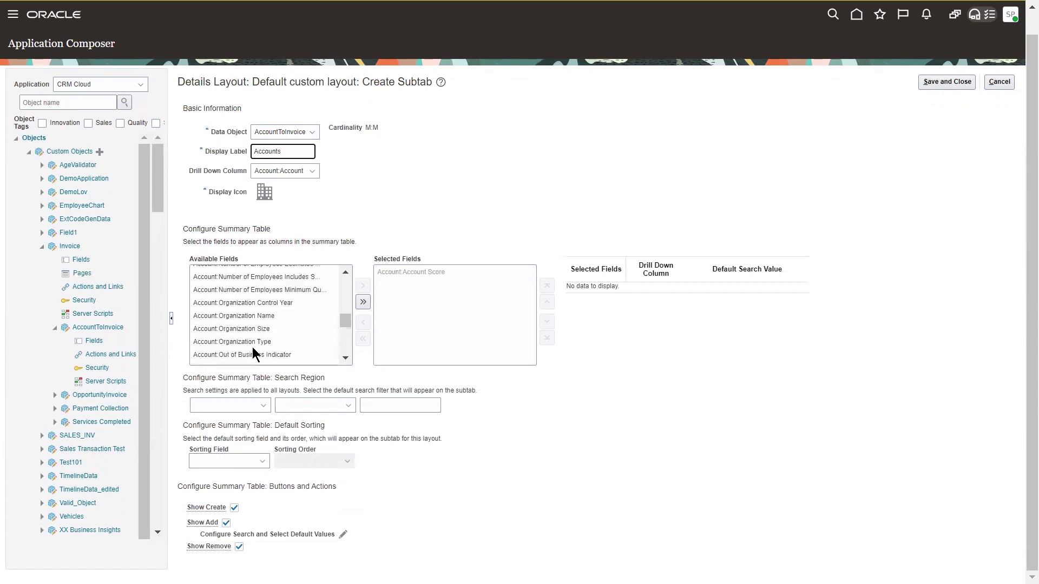
double_click(250, 356)
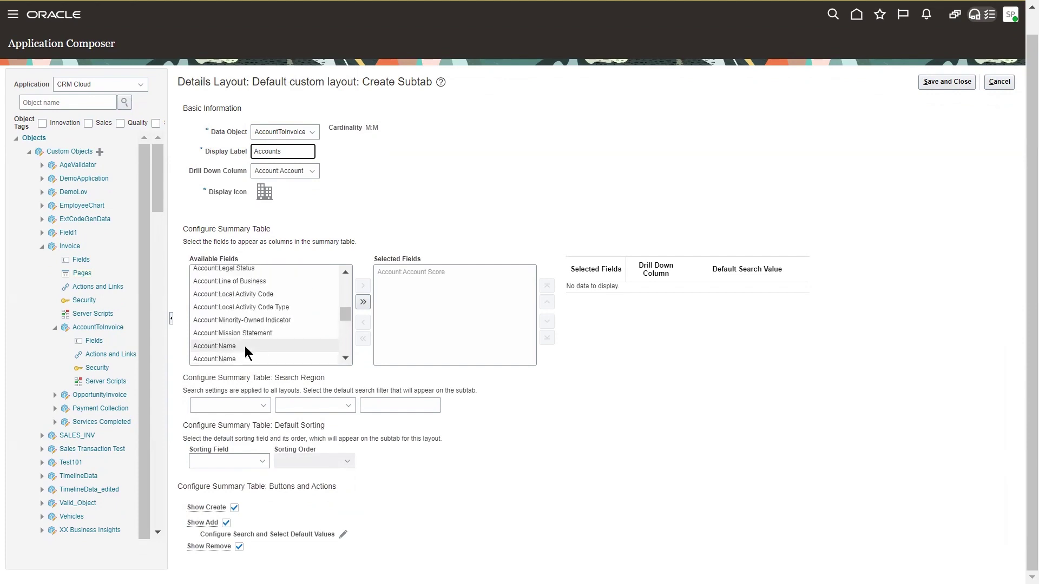
- Add Account:Country and Account:Primary Contact to the summary table's selected fields, and save and close the subtab
scroll(251, 336, "up", 3)
scroll(246, 316, "up", 6)
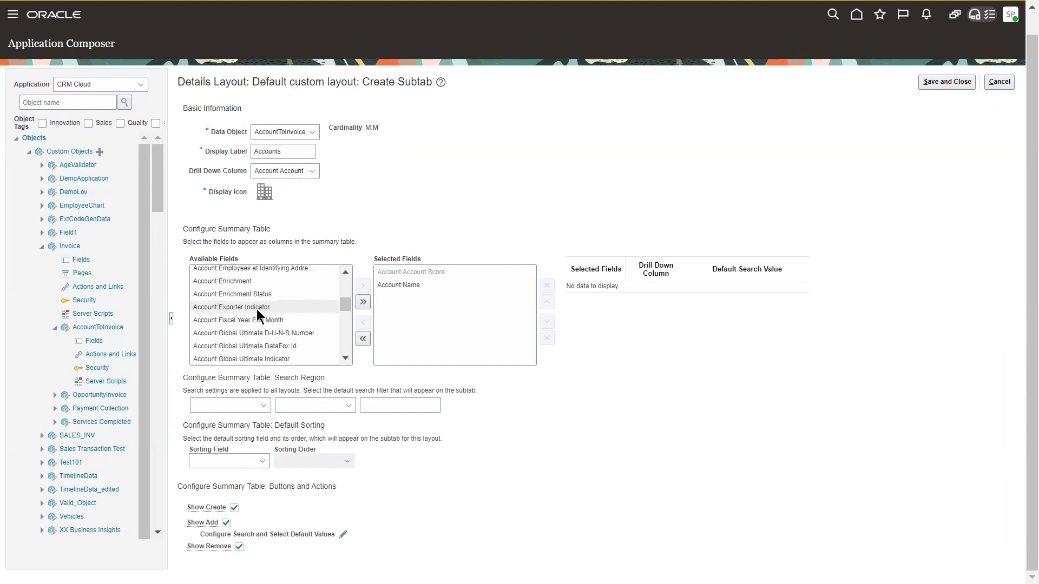
scroll(256, 309, "up", 5)
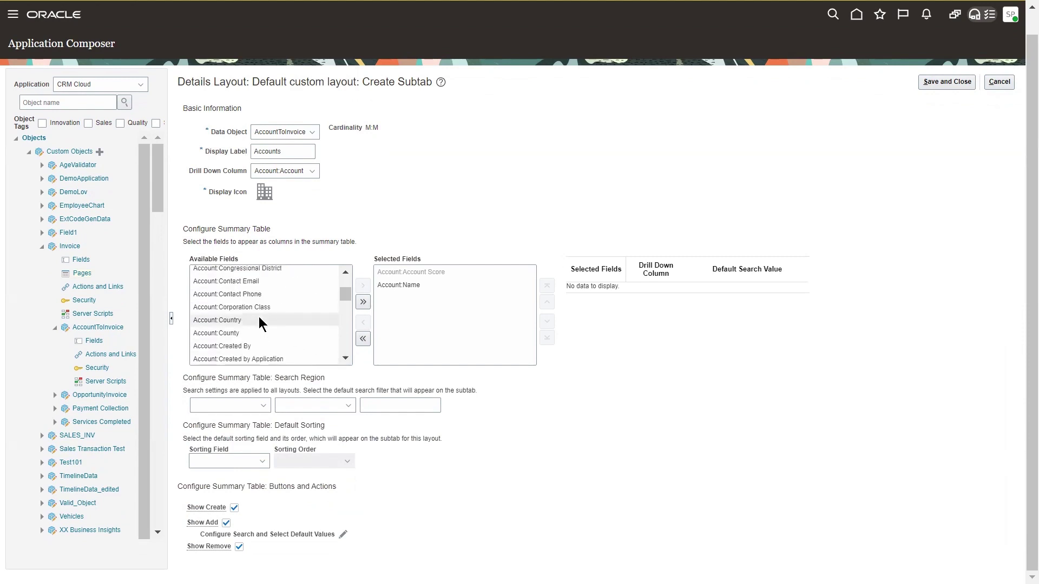
double_click(257, 320)
scroll(255, 311, "up", 2)
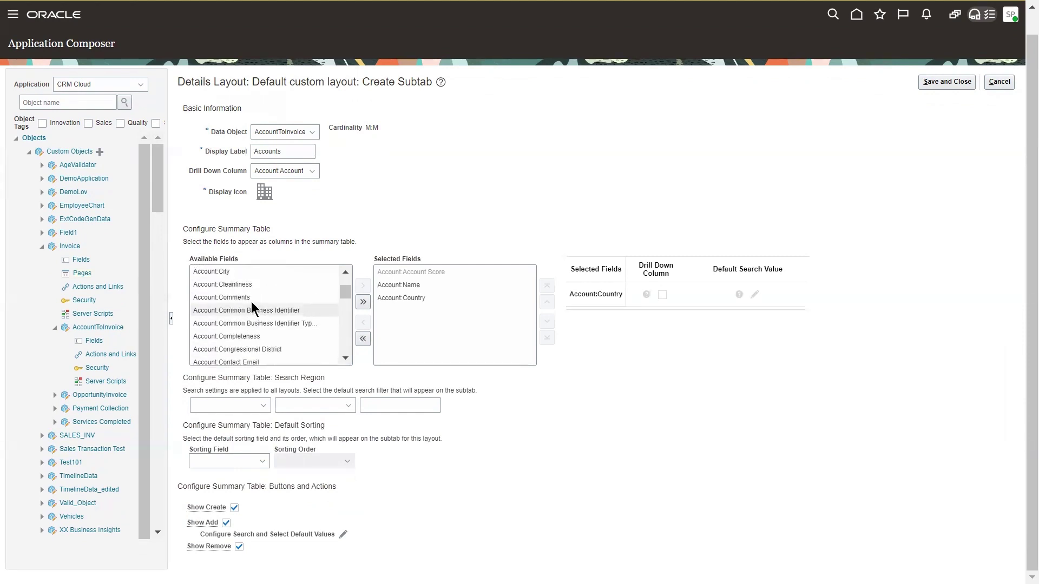
scroll(253, 311, "up", 4)
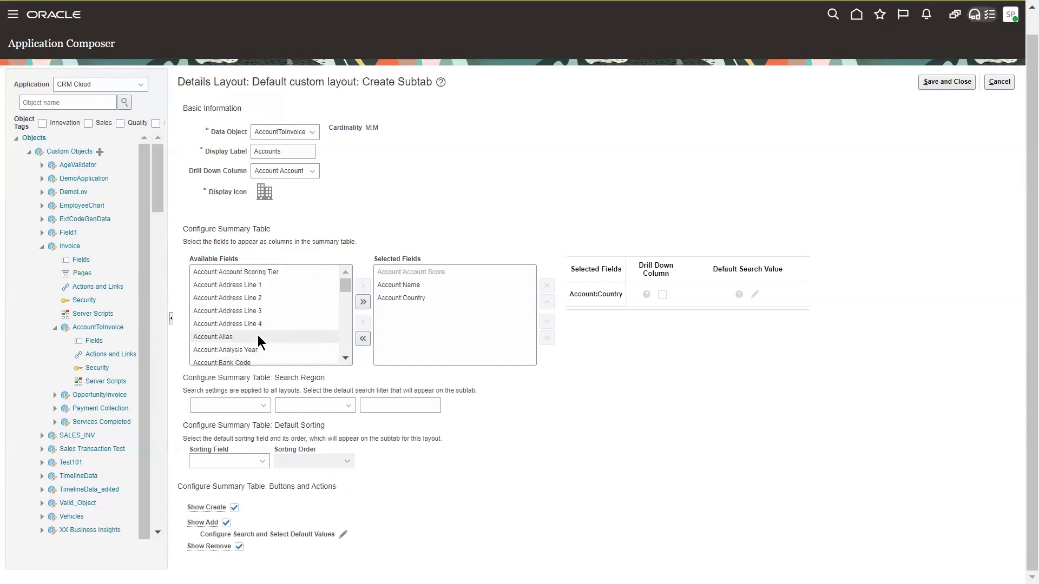
scroll(261, 311, "down", 10)
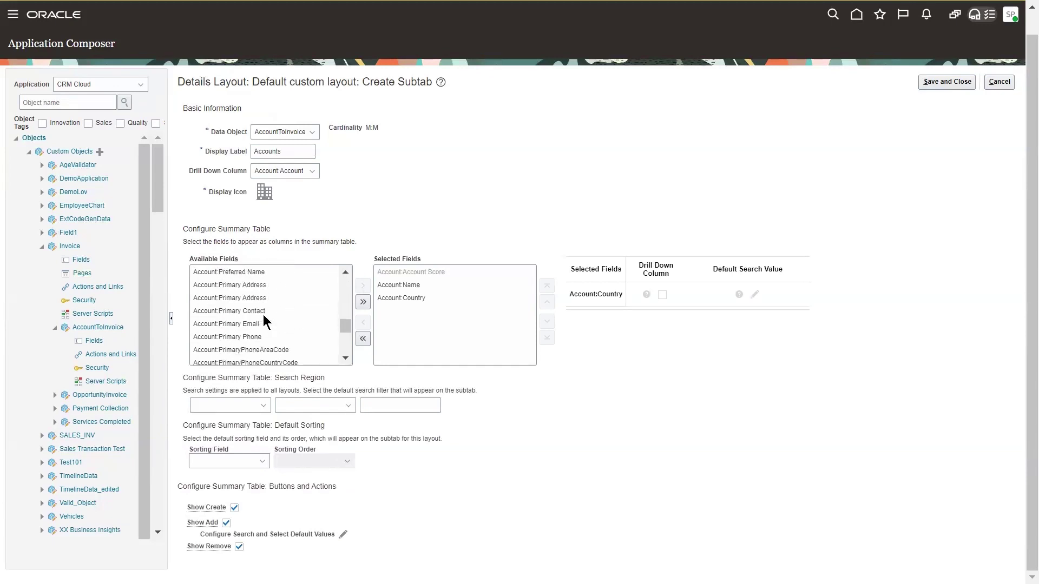
double_click(265, 311)
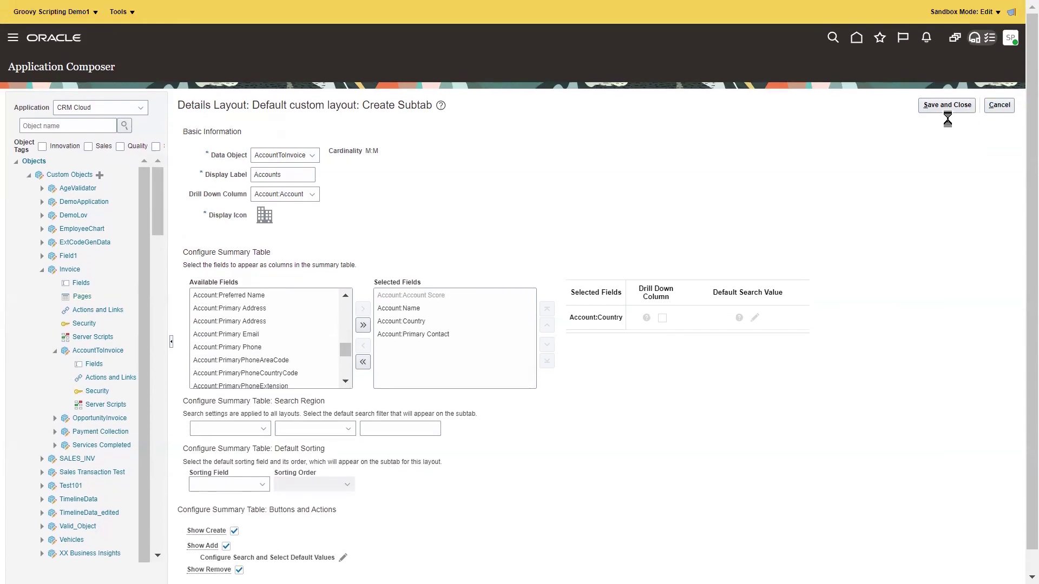
left_click(951, 105)
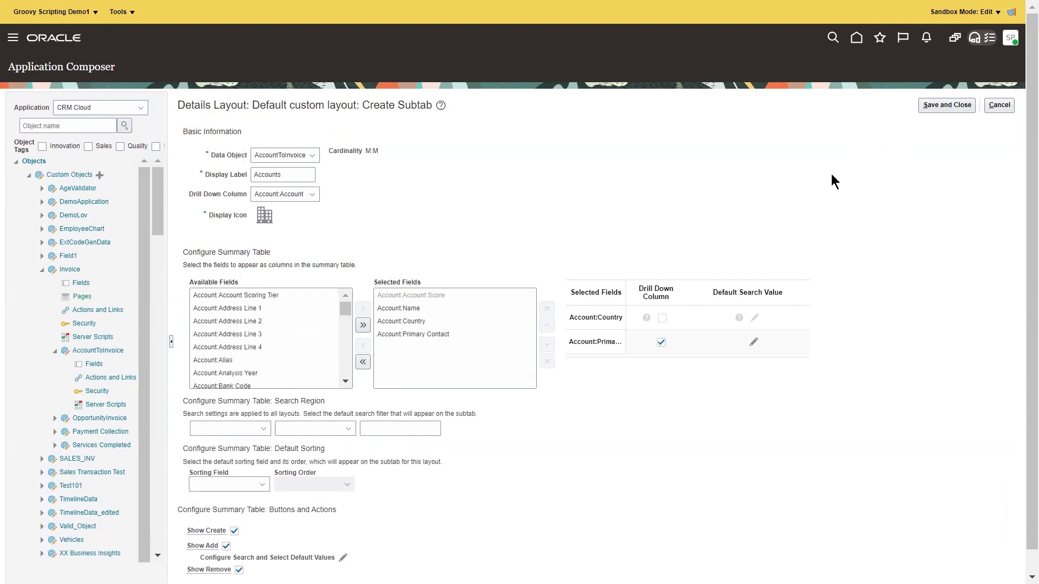
left_click(932, 106)
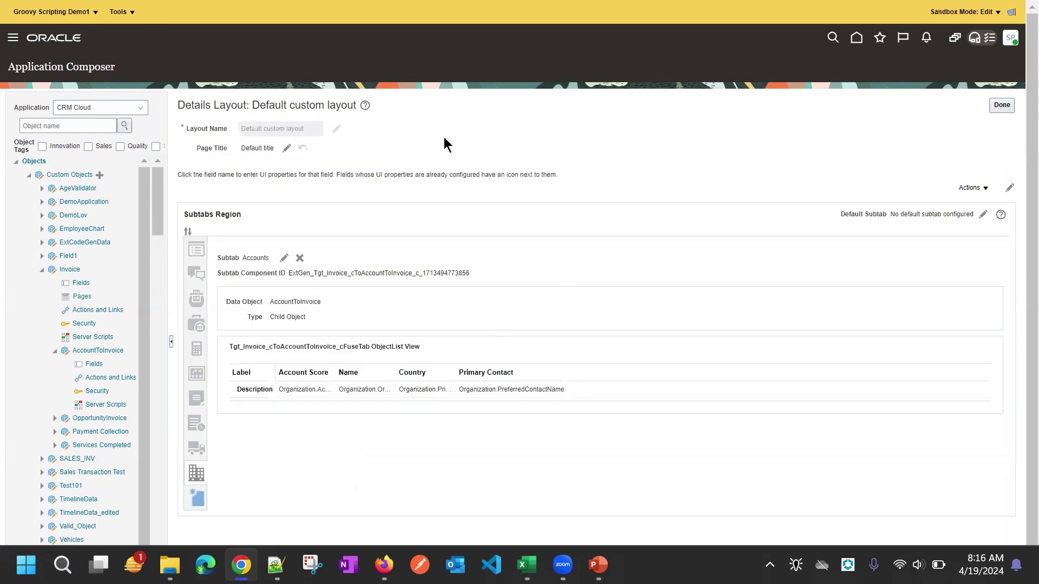
- Go to the Invoice records in the Sales area and open an invoice on its Accounts subtab
left_click(13, 39)
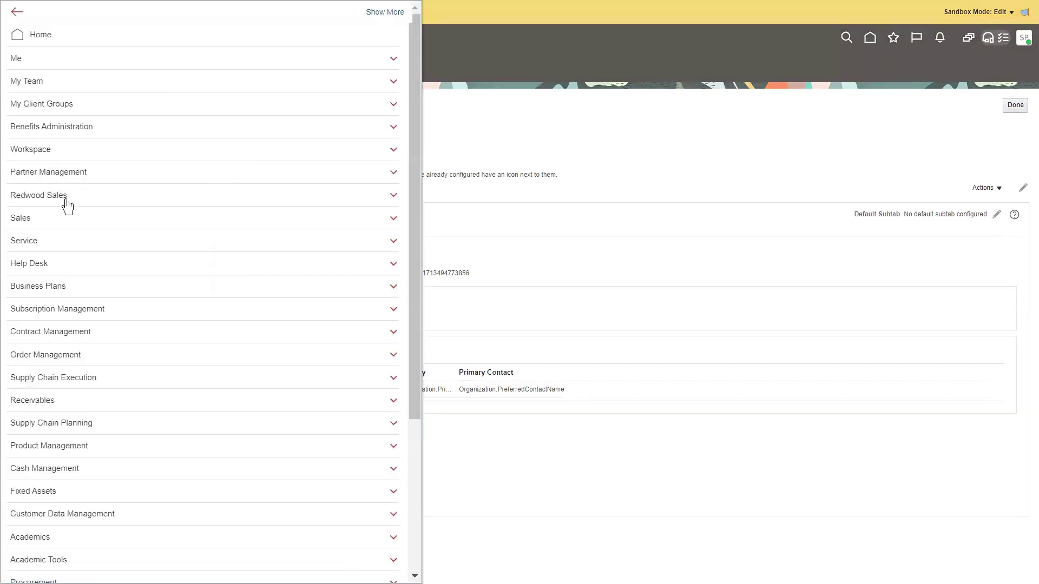
scroll(125, 345, "down", 5)
scroll(142, 461, "up", 5)
left_click(83, 218)
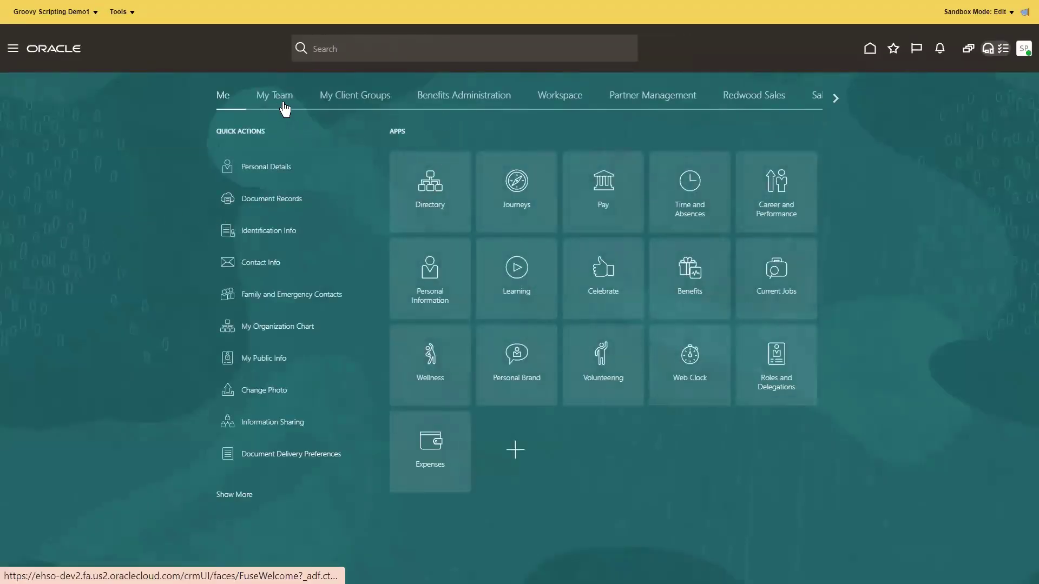
left_click(810, 98)
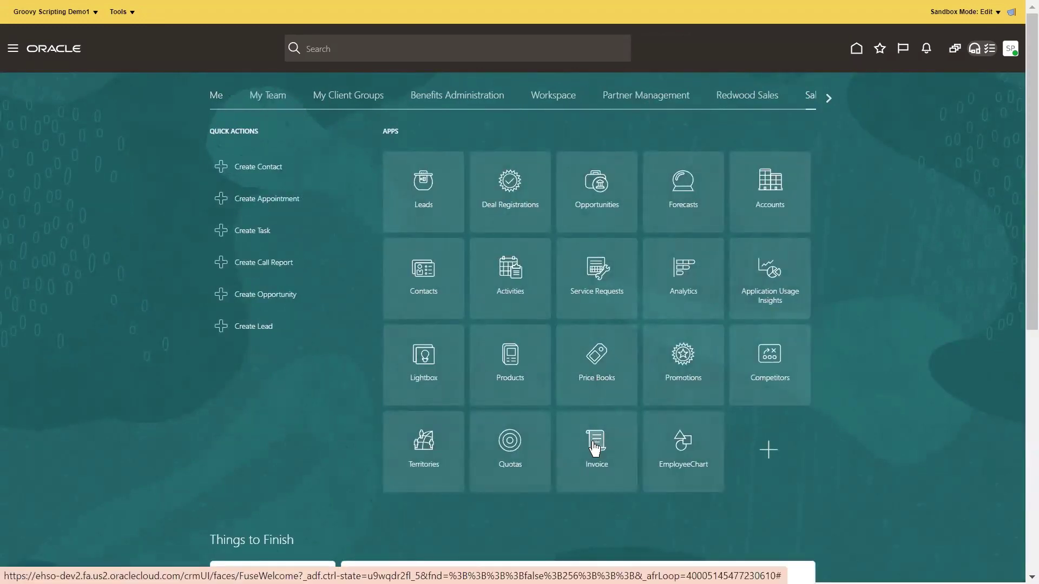
left_click(595, 457)
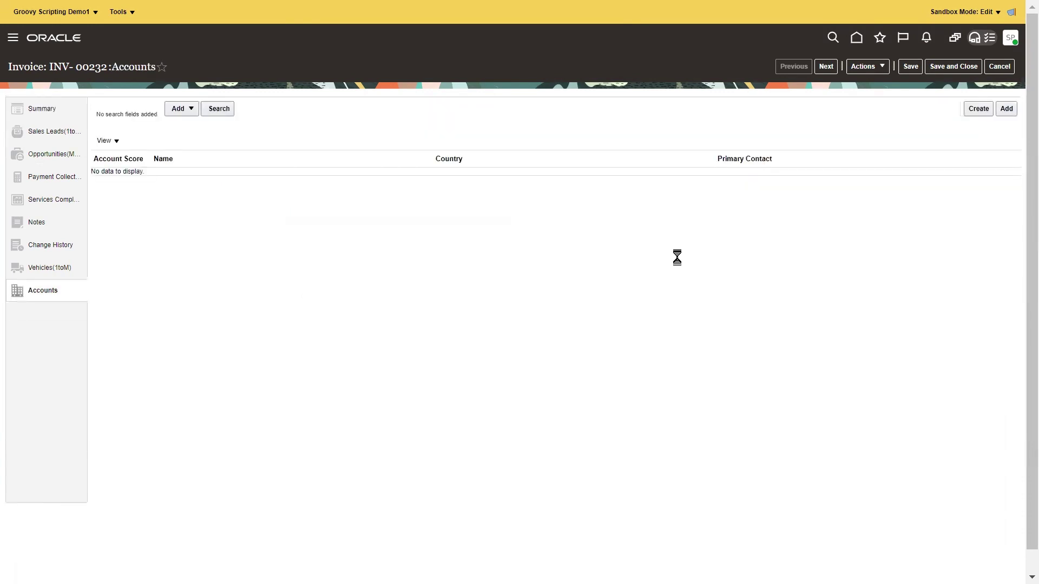
- Create a prospect account named New Account from the invoice's Accounts subtab and save it
left_click(980, 112)
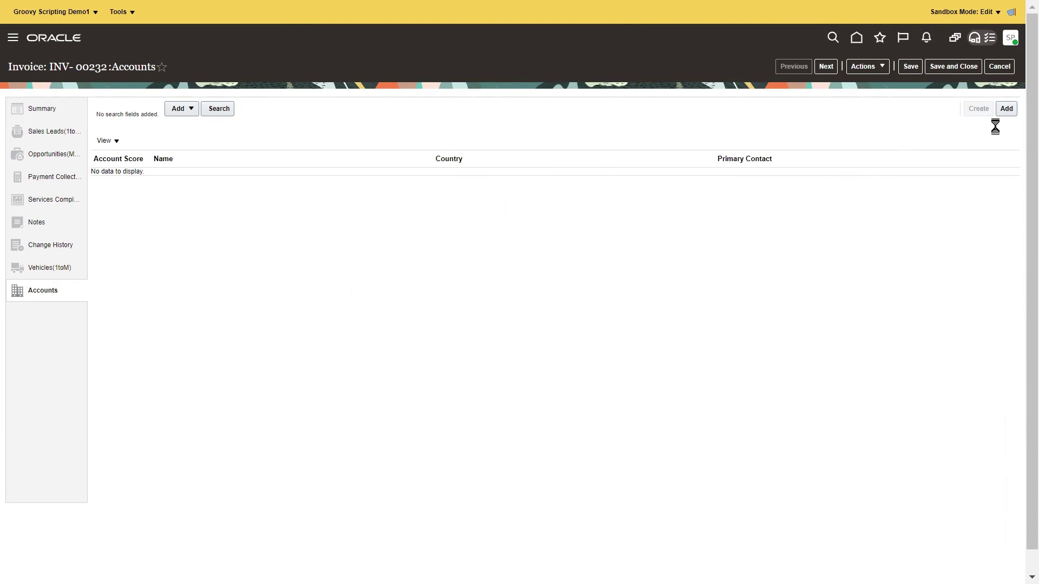
left_click(1003, 110)
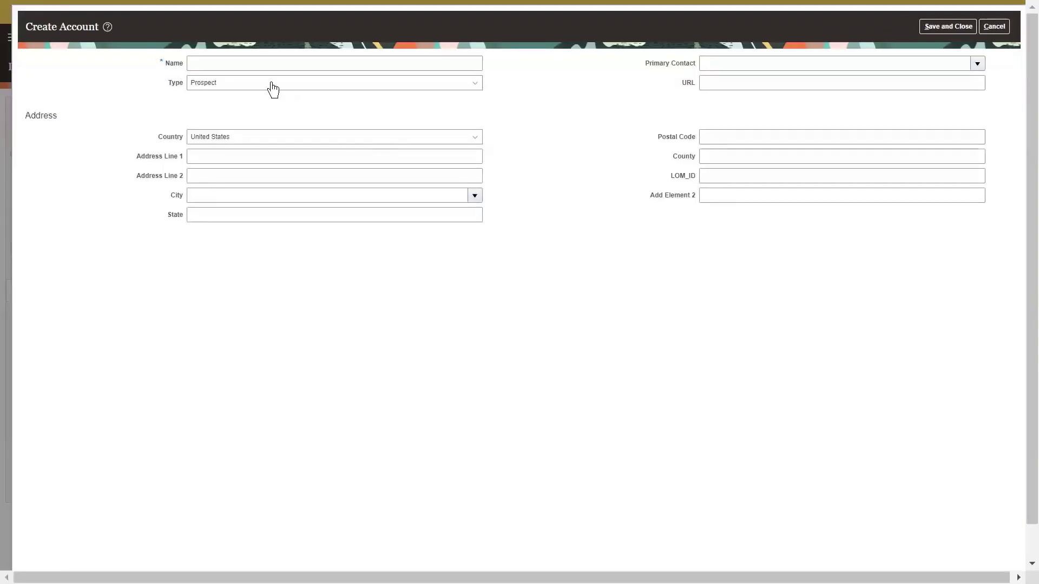
left_click(242, 65)
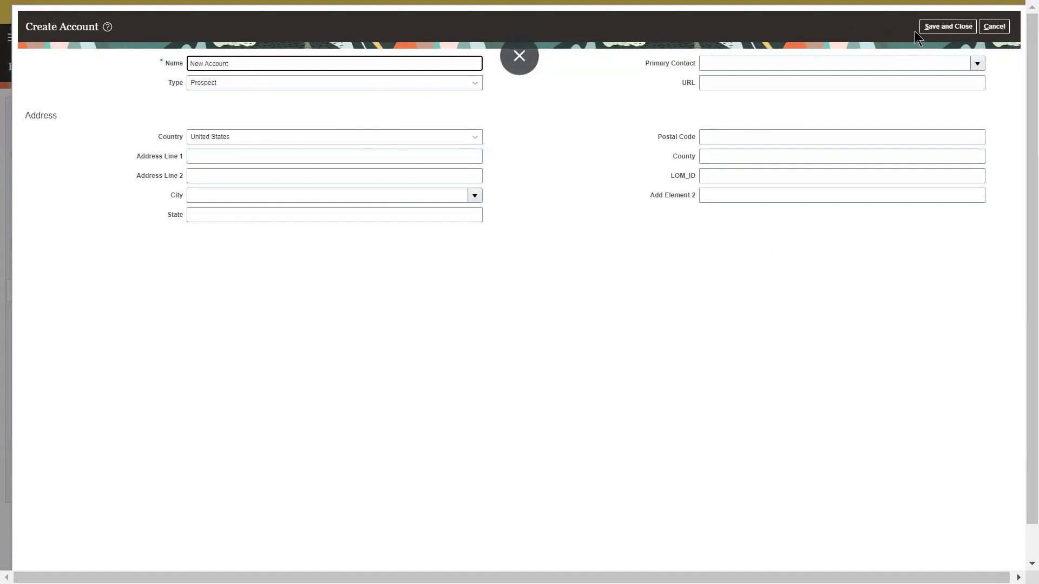
left_click(929, 30)
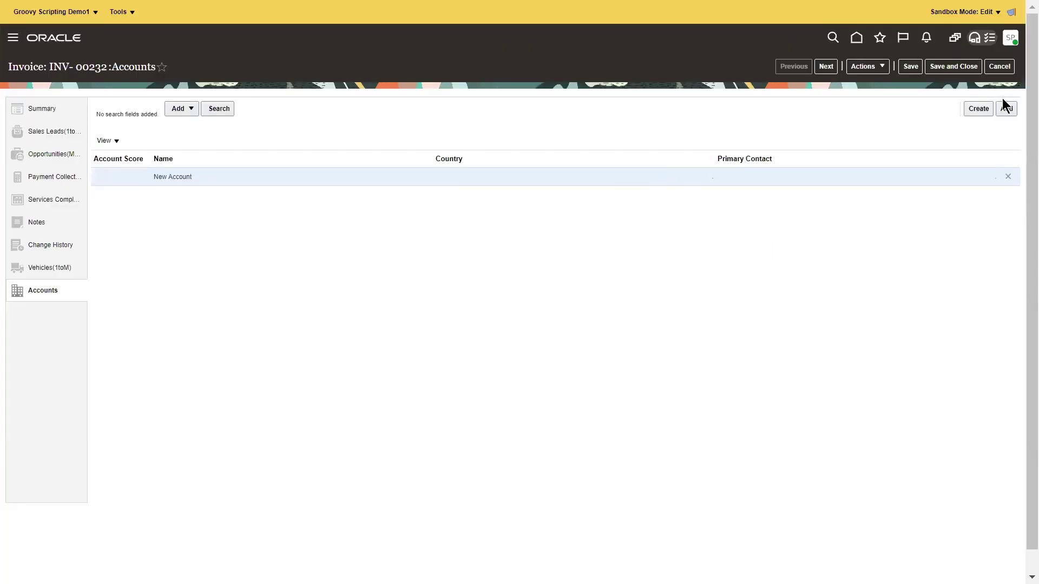
- Search the existing accounts and add ABC Application Software to the invoice's Accounts subtab
left_click(1006, 108)
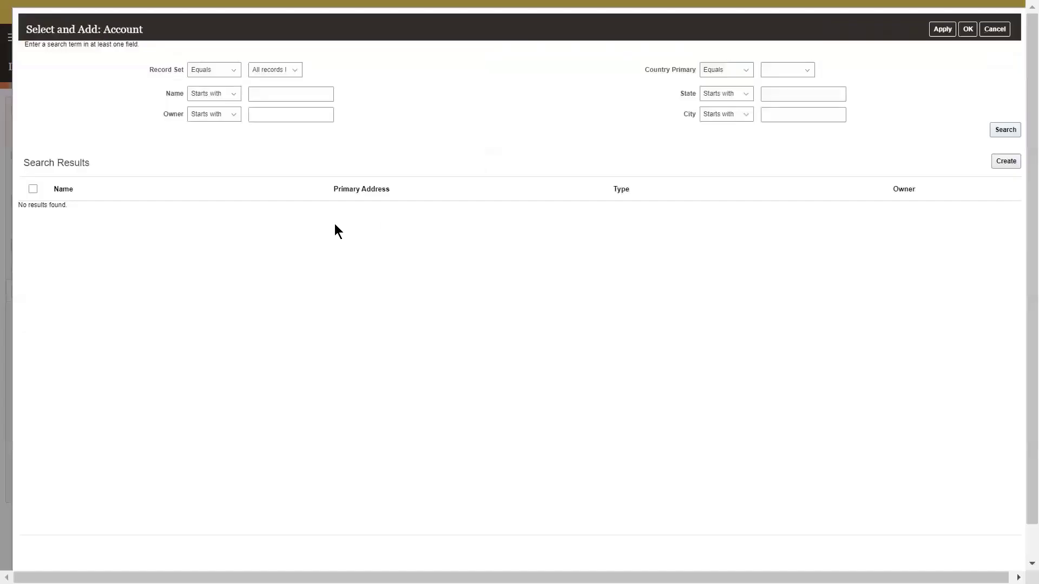
left_click(1014, 124)
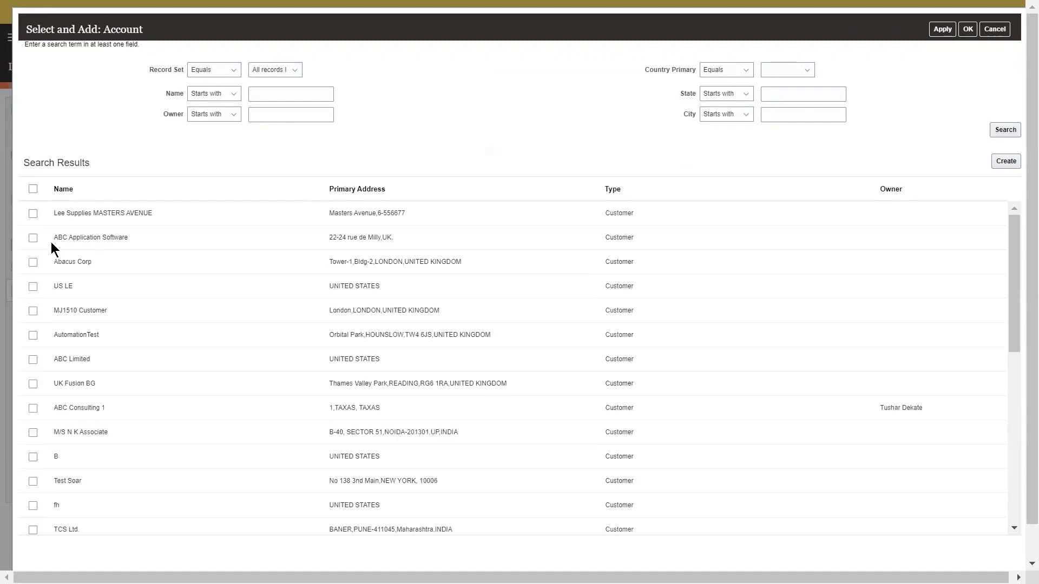
left_click(34, 241)
left_click(968, 31)
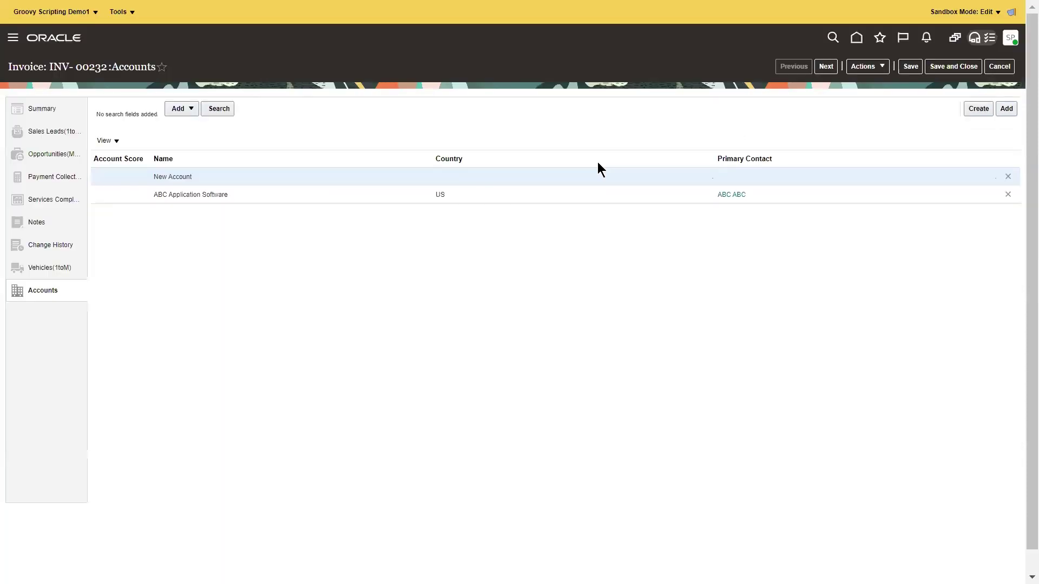
- Save the invoice with its linked accounts and close it
left_click(915, 70)
triple_click(189, 195)
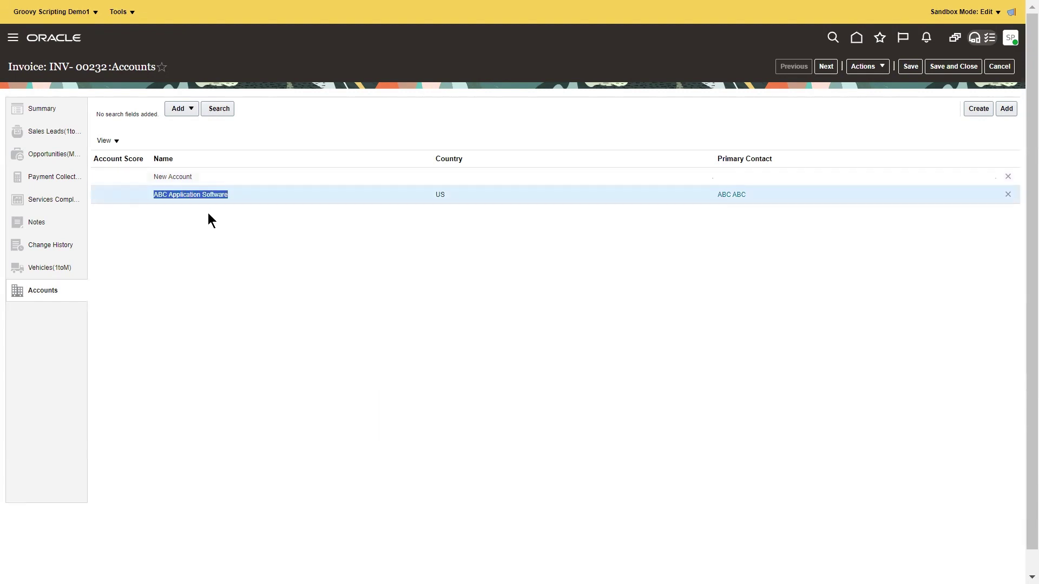
left_click(953, 67)
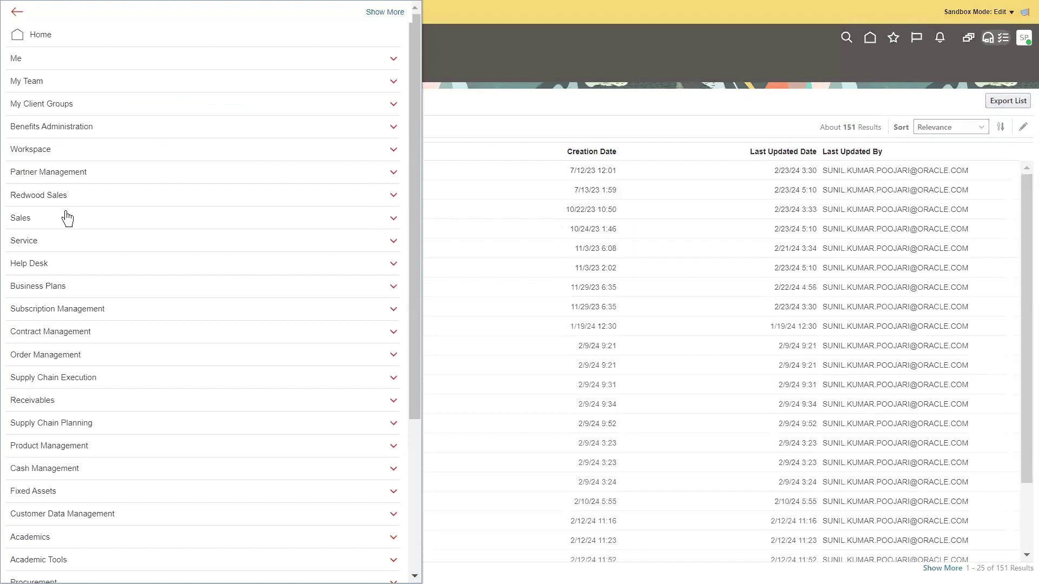
- Go to the Sales accounts, search for ABC Application Software, remove the team or territory record set filter, and open that account
left_click(67, 218)
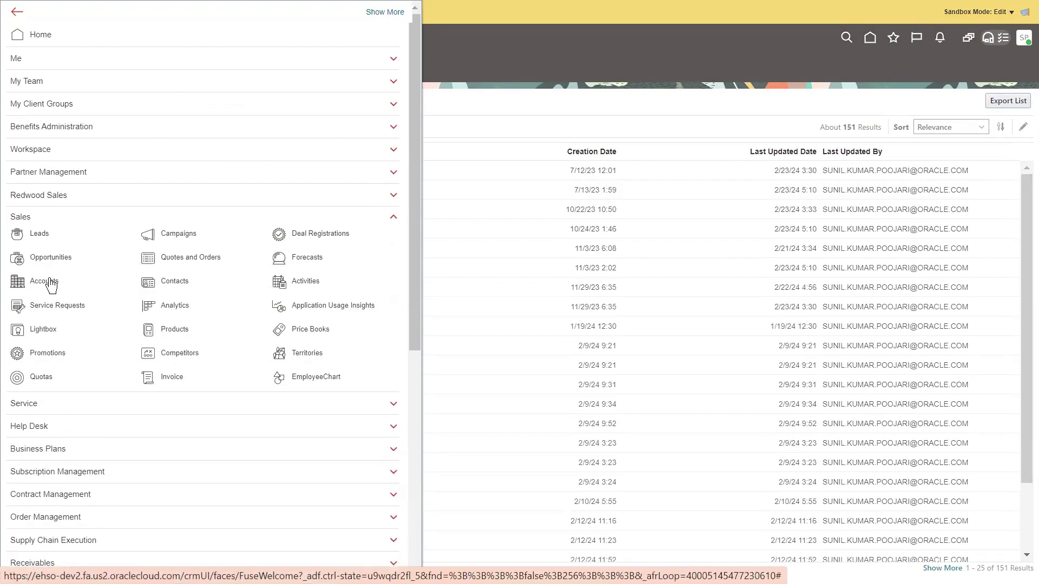
left_click(490, 163)
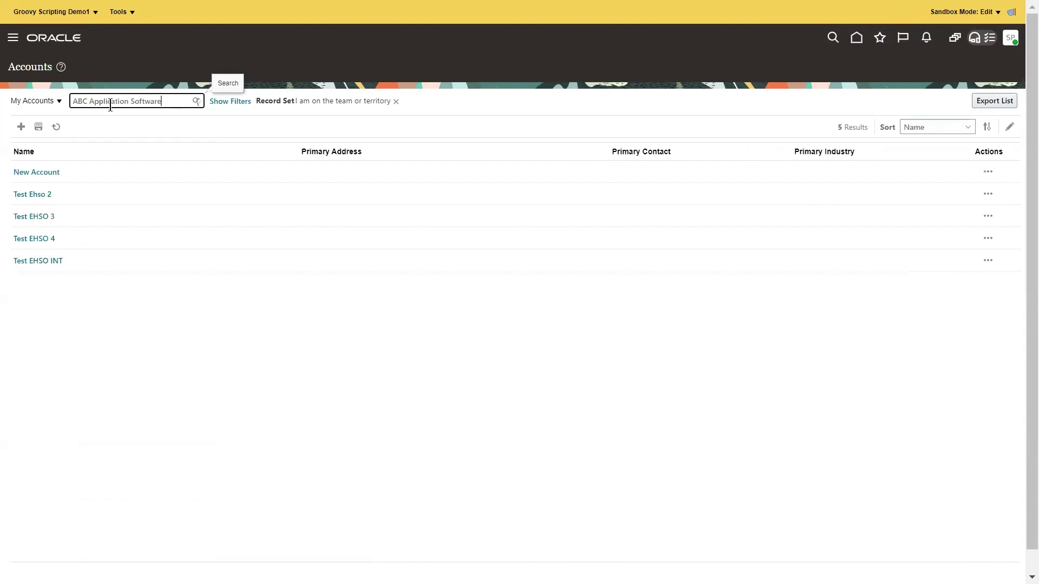
key("Return")
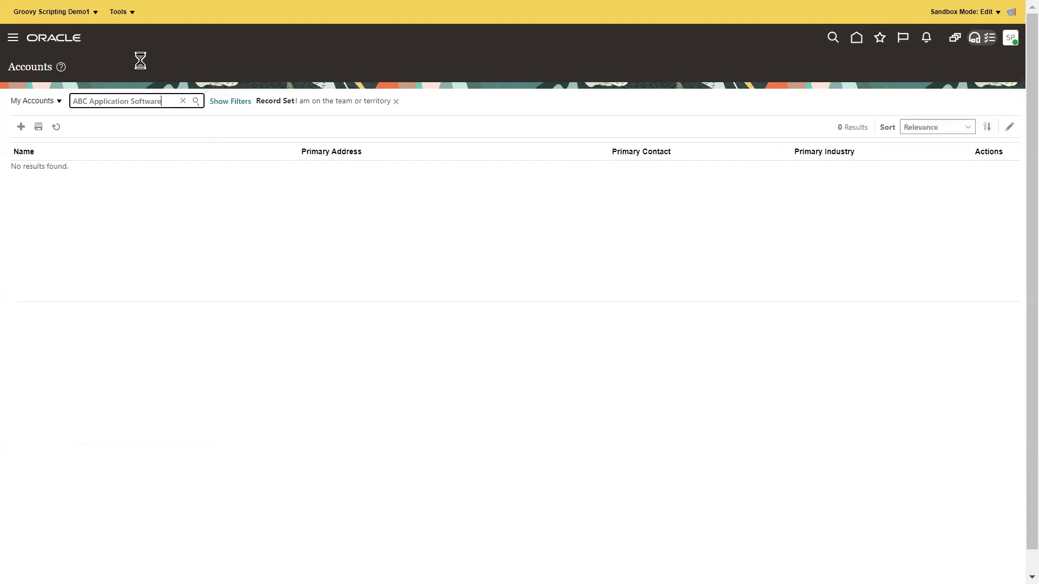
left_click(386, 101)
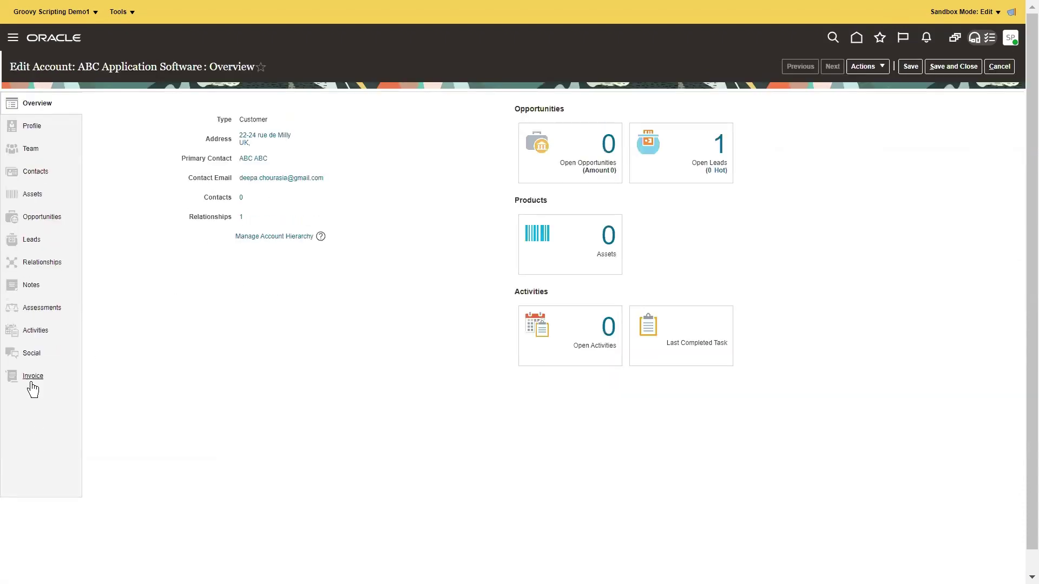
- Open the account's Invoice subtab and check which invoice is linked to ABC Application Software
left_click(31, 382)
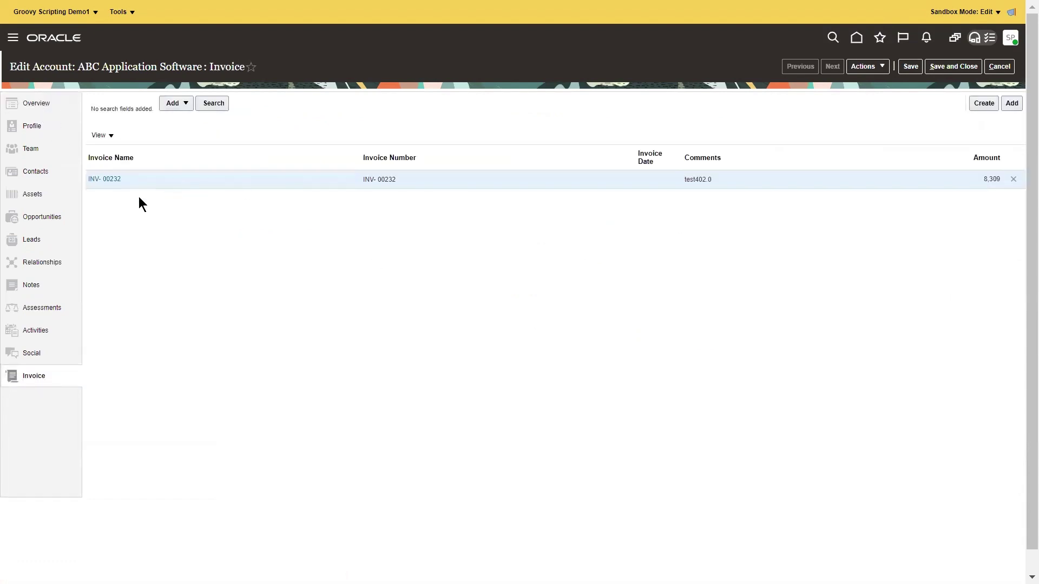
mouse_move(130, 187)
left_mouse_down()
mouse_move(32, 324)
mouse_move(128, 200)
left_mouse_up()
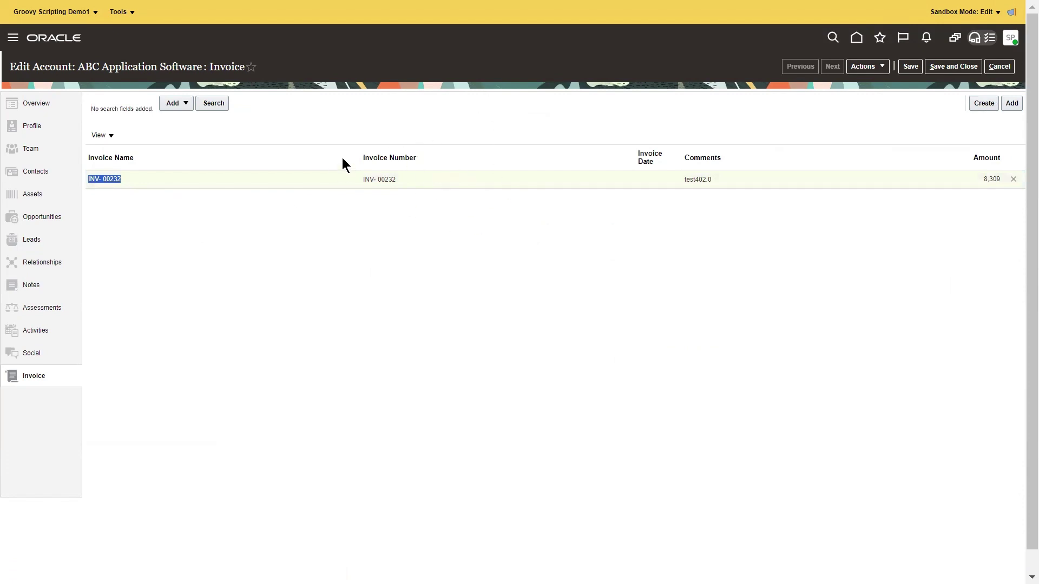
left_click(424, 142)
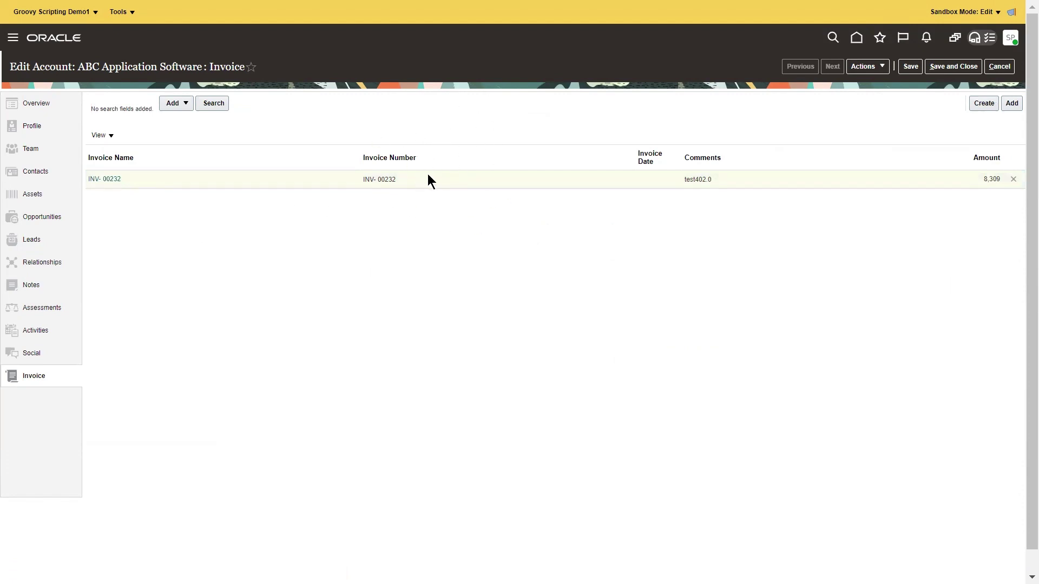